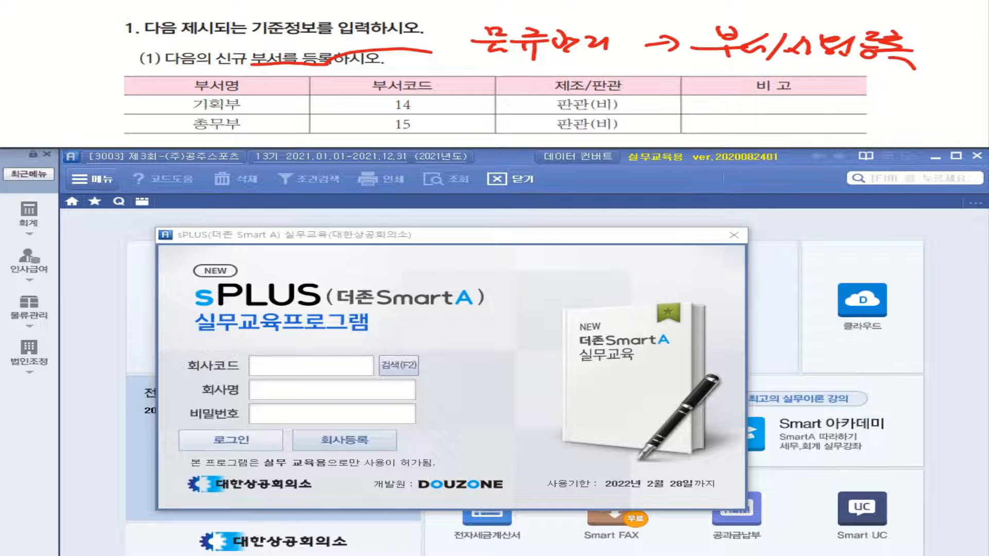
- Log in to company 3003 제3회-(주)공주스포츠 and open 부서/사원등록 from the 물류관리 full menu
click(401, 369)
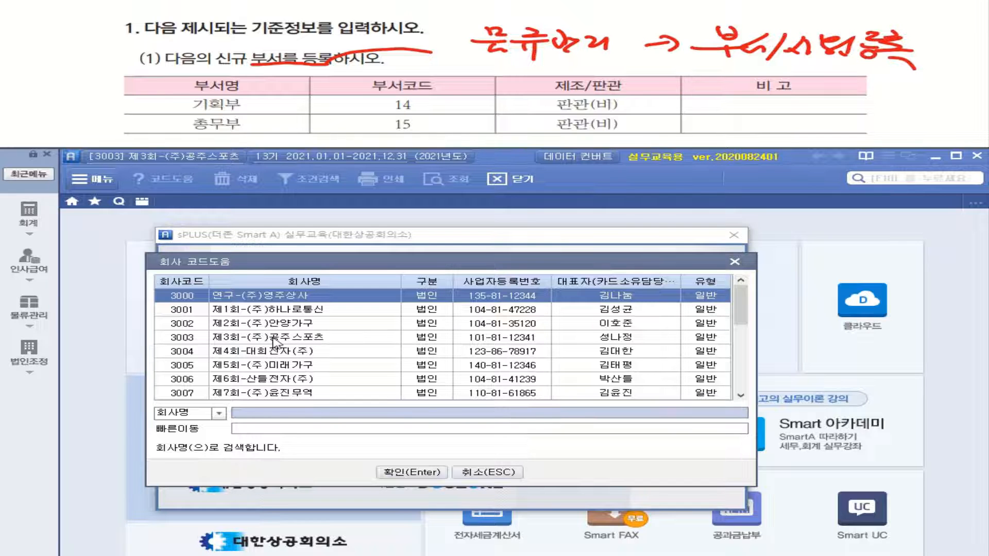
click(277, 338)
double_click(277, 342)
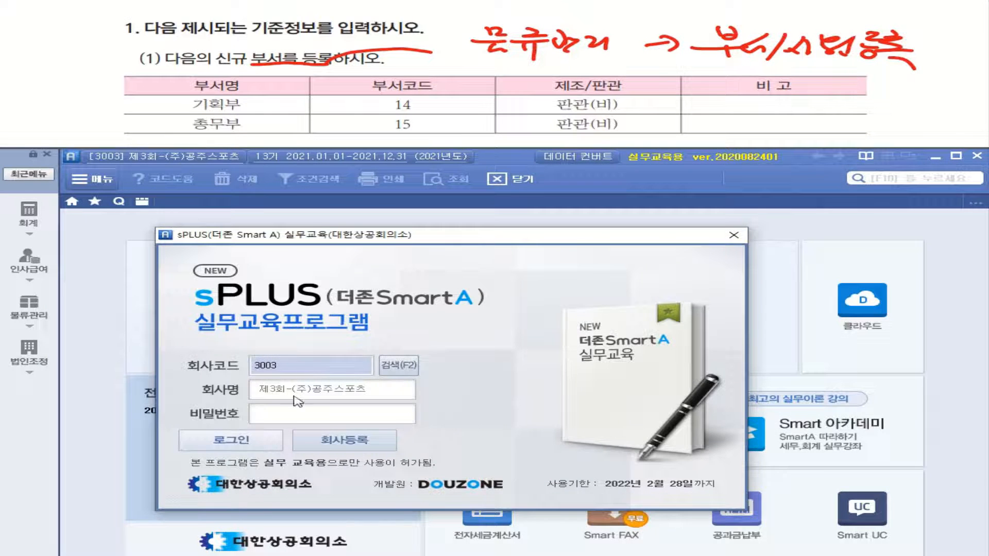
click(280, 440)
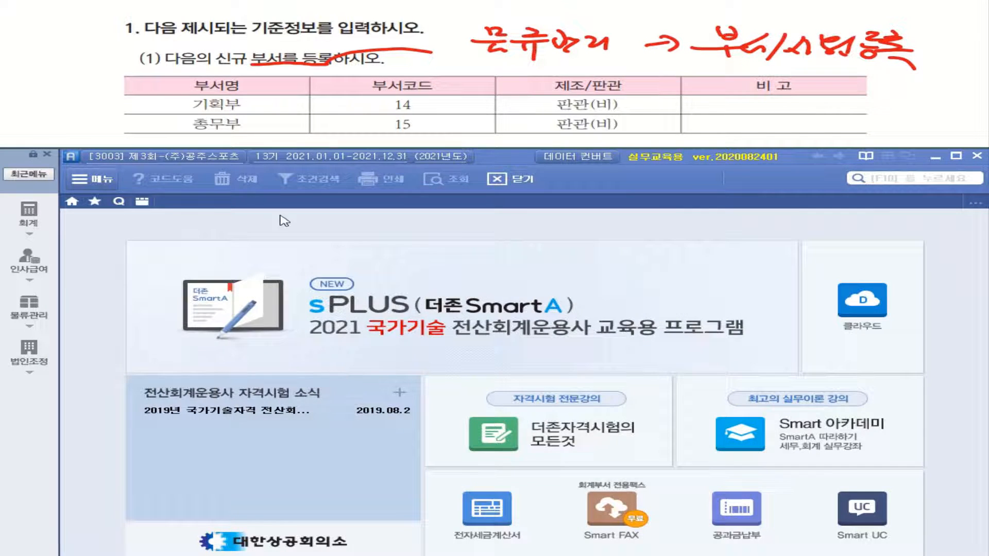
click(29, 308)
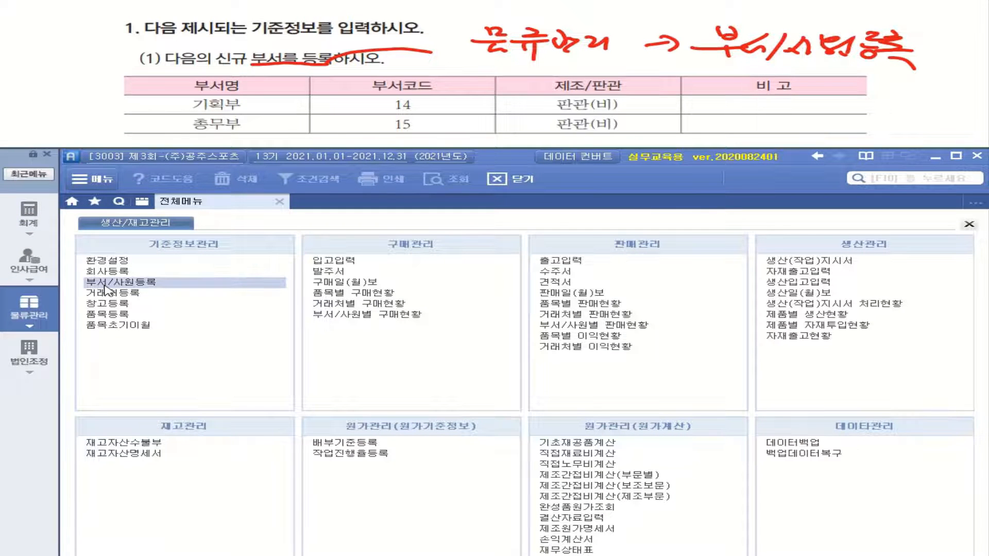
click(106, 284)
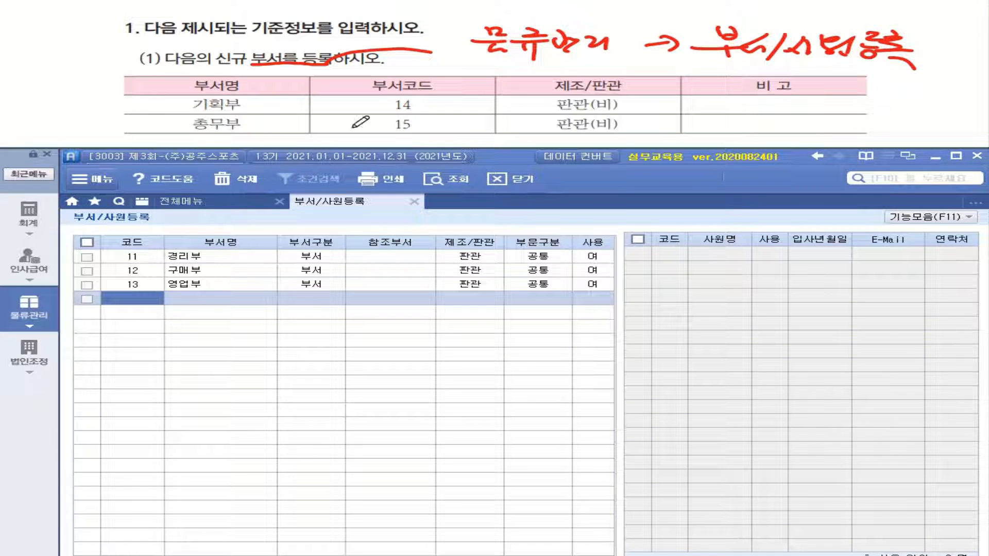
- Add department 14 기획부 as 1.부서, 2.판관, 1.공통, in use
drag(424, 104, 383, 111)
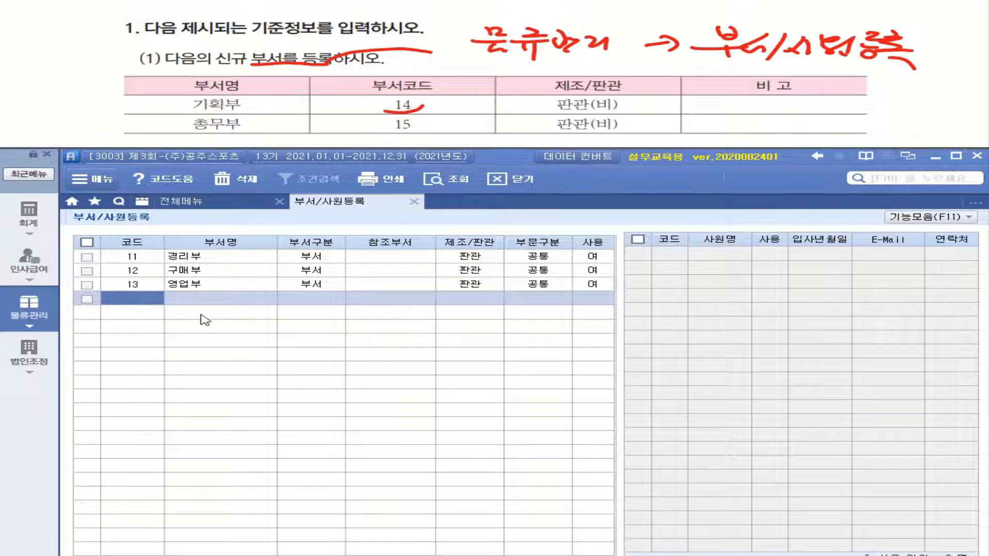
text(14)
key(Return)
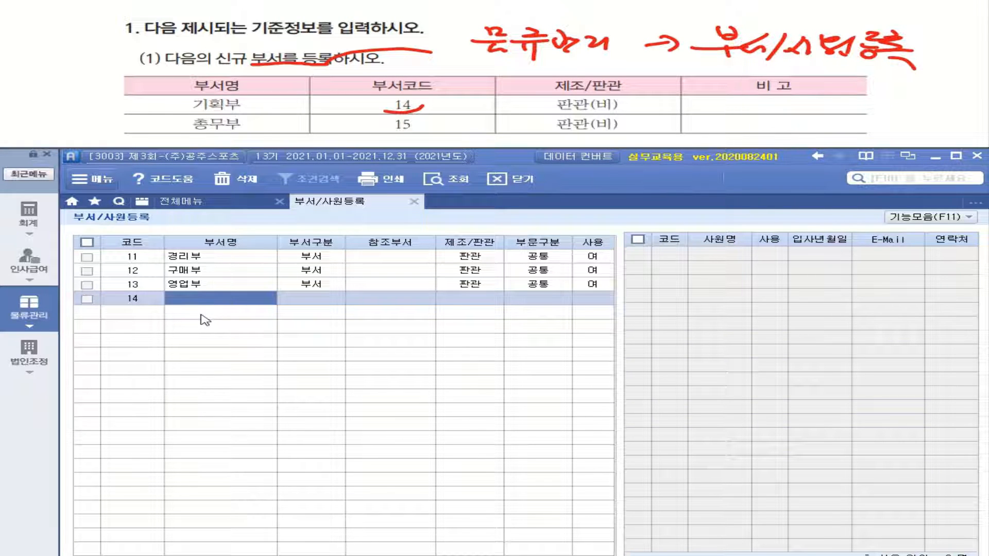
text(기획)
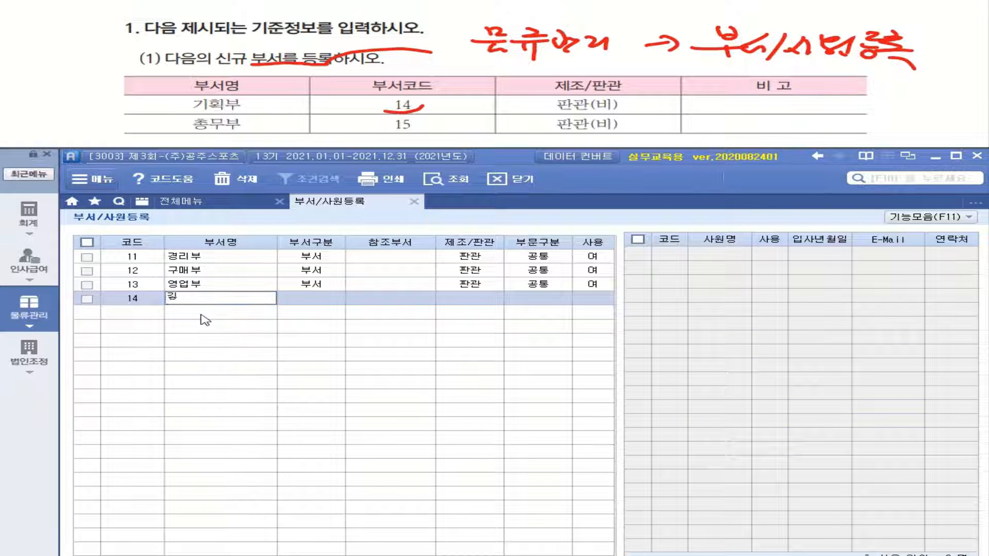
text(부)
key(Return)
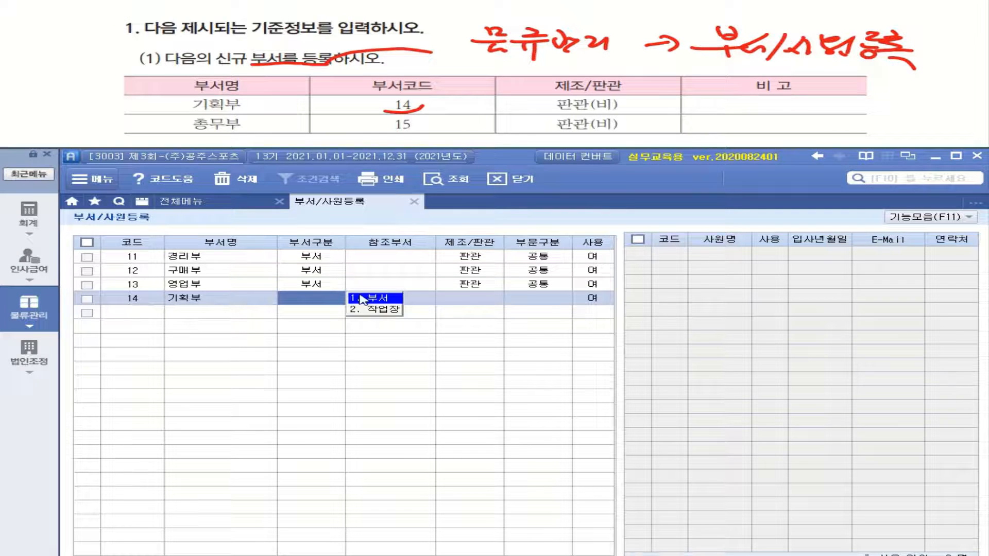
key(Return)
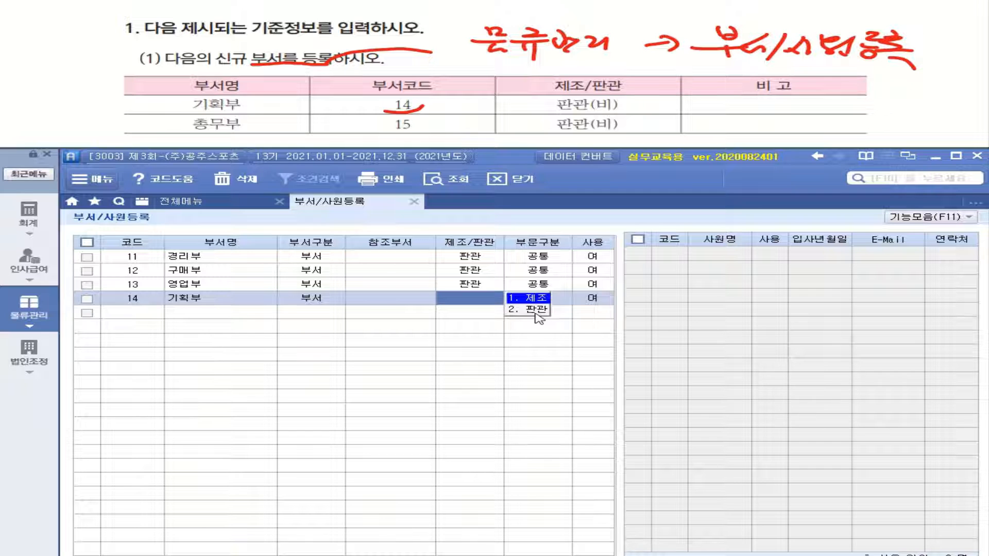
click(535, 310)
click(487, 298)
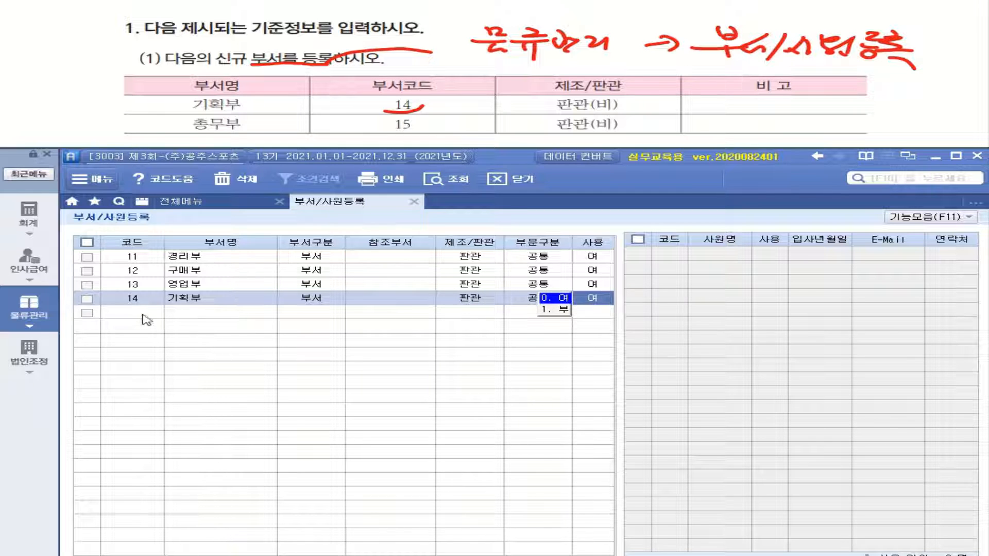
click(147, 320)
- Add department 15 총무부 as 1.부서, 2.판관, 1.공통, in use
text(15)
key(Return)
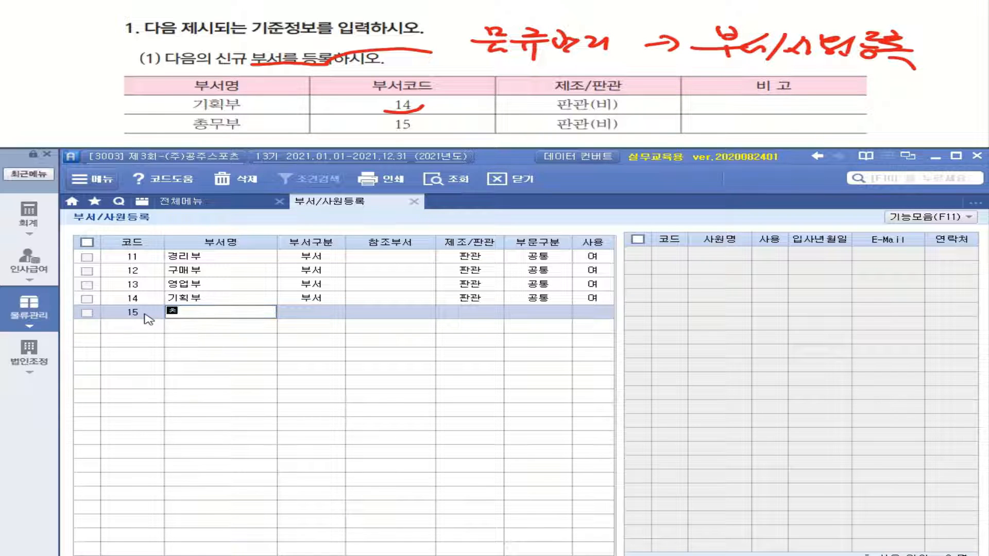
text(총무부)
key(Return)
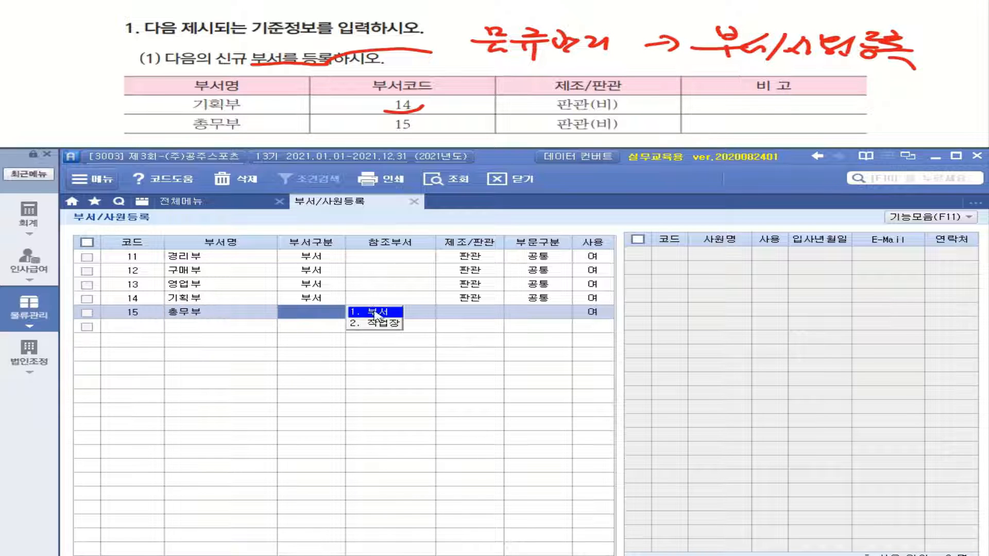
click(374, 313)
click(531, 327)
click(492, 314)
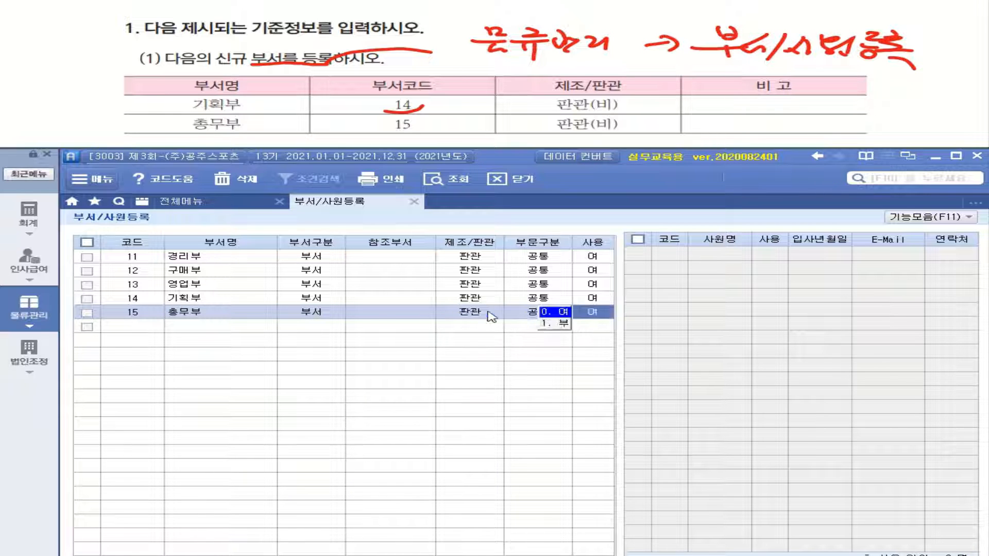
click(141, 327)
click(138, 302)
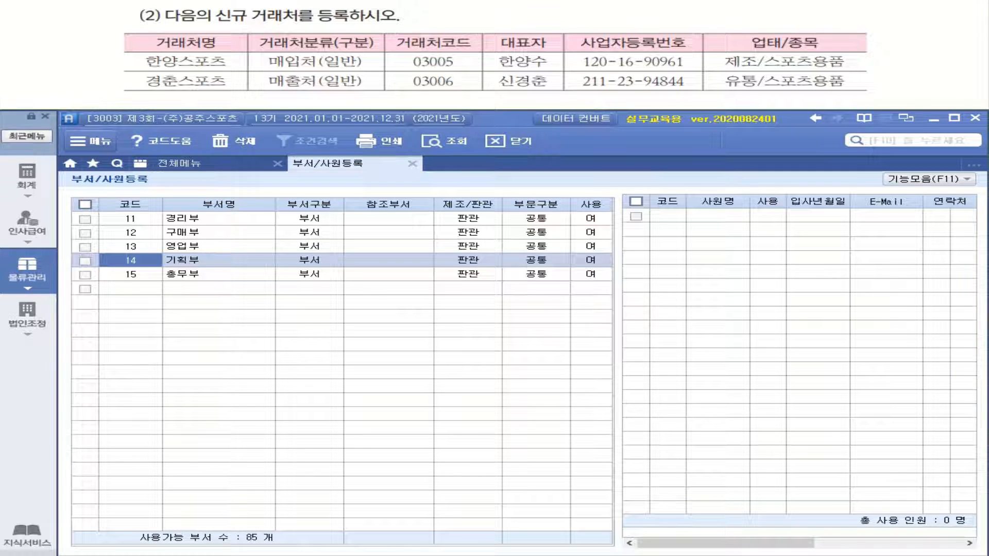
- Mark up the task sheet for client registration, then go to 거래처등록 under 기준정보관리
drag(255, 21, 344, 21)
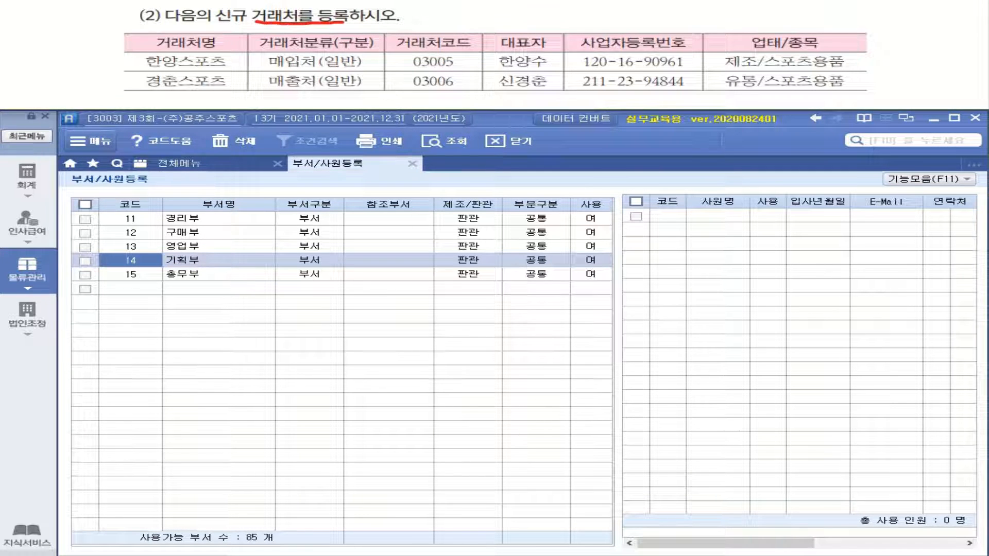
mouse_move(292, 66)
mouse_down()
mouse_move(284, 71)
mouse_move(295, 57)
mouse_up()
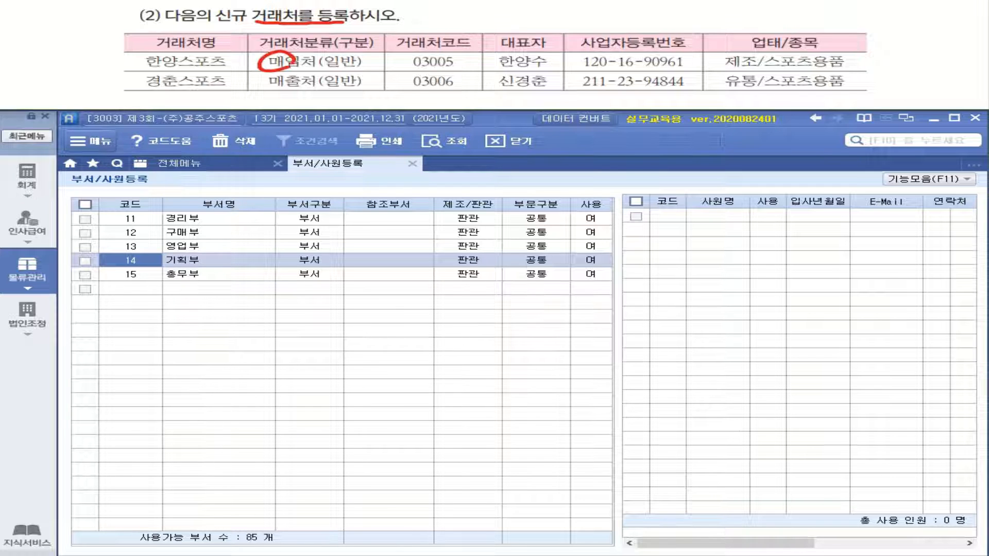
mouse_move(292, 91)
mouse_down()
mouse_move(295, 78)
mouse_move(357, 69)
mouse_move(355, 87)
mouse_move(445, 27)
mouse_move(587, 17)
mouse_up()
drag(573, 20, 610, 17)
drag(589, 24, 643, 20)
mouse_move(685, 10)
mouse_down()
mouse_move(678, 21)
mouse_move(693, 13)
mouse_up()
drag(702, 1, 701, 21)
drag(683, 25, 704, 32)
mouse_move(713, 9)
mouse_down()
mouse_move(717, 24)
mouse_move(749, 23)
mouse_up()
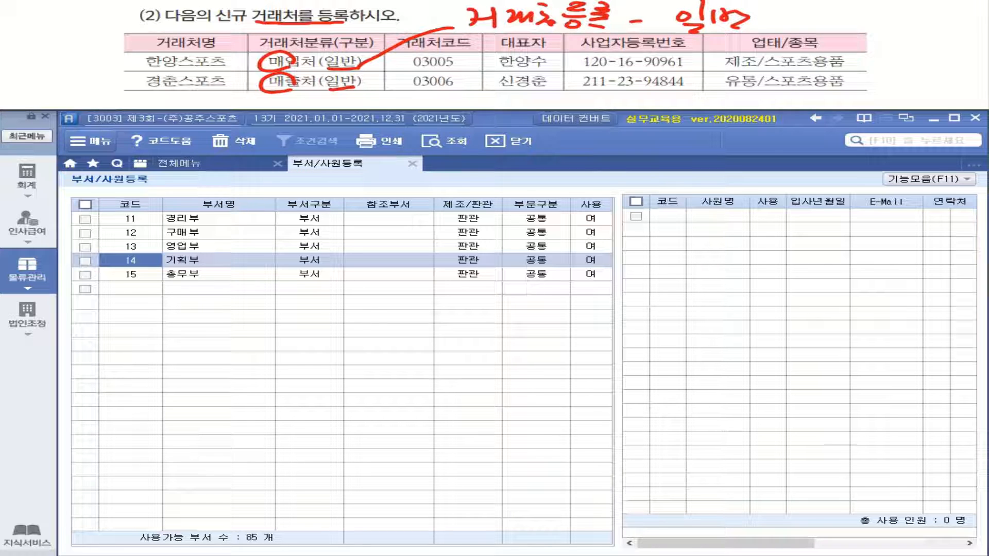
click(28, 279)
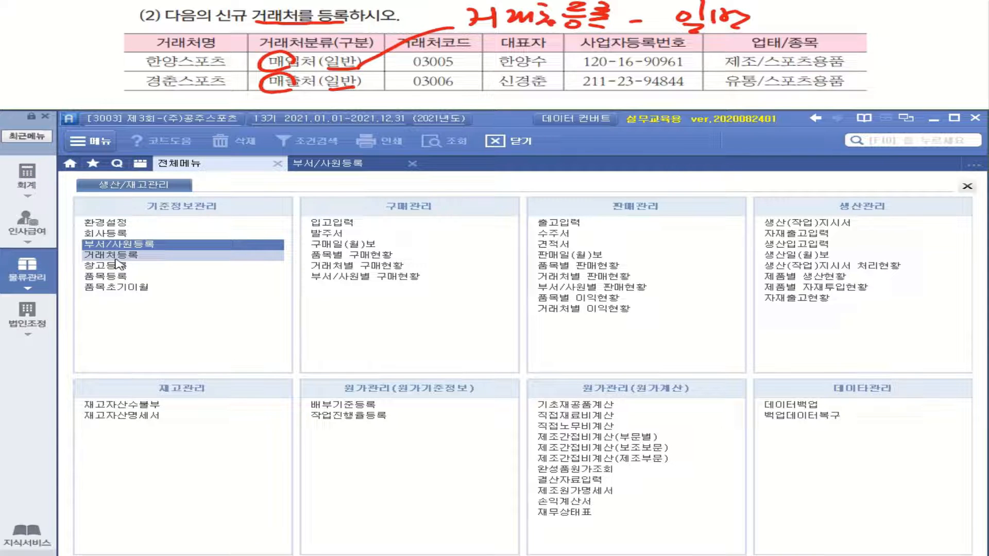
click(115, 255)
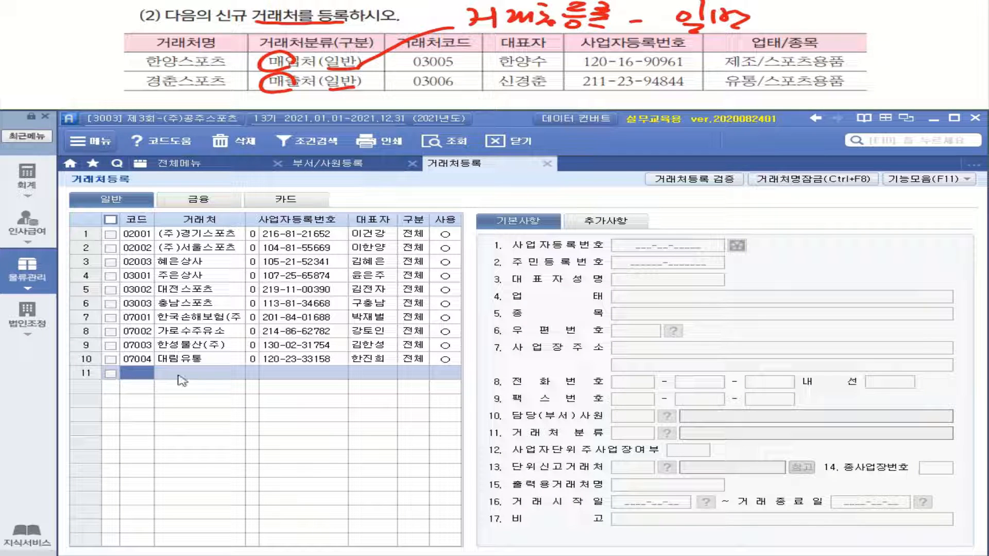
- Enter client 03005 한양스포츠 in row 11 with its business registration number and representative's name
text(03005)
key(Return)
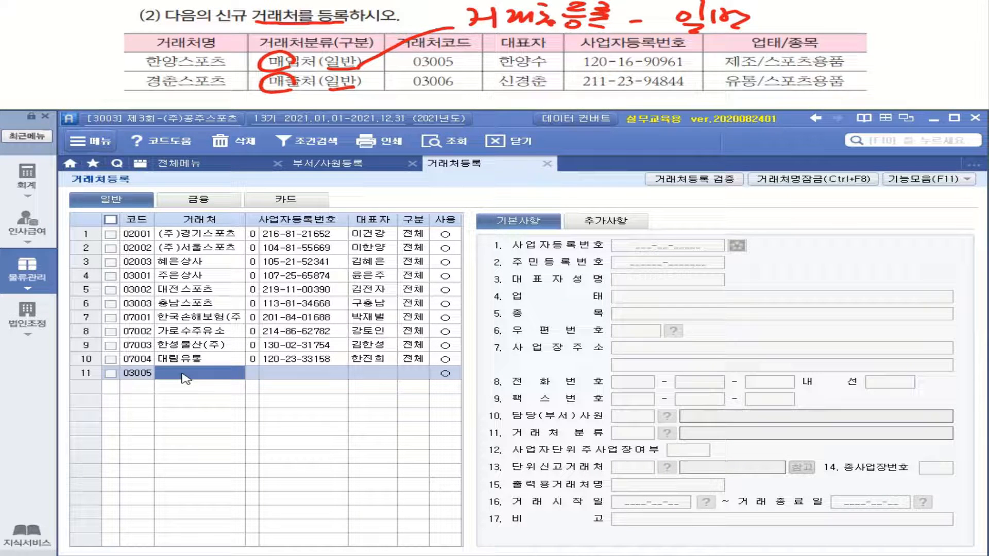
text(한ㅇ)
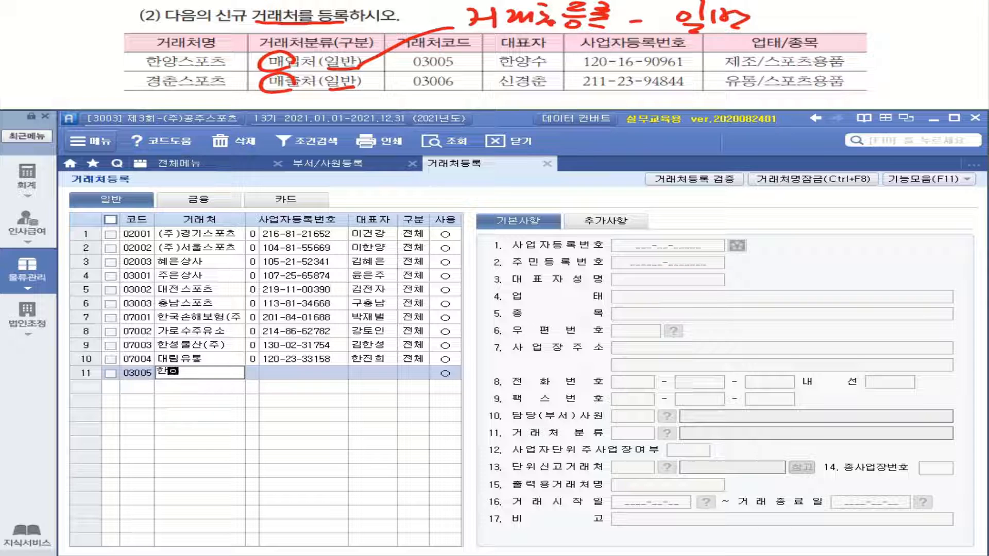
text(ㅑㅇㅅㅡ)
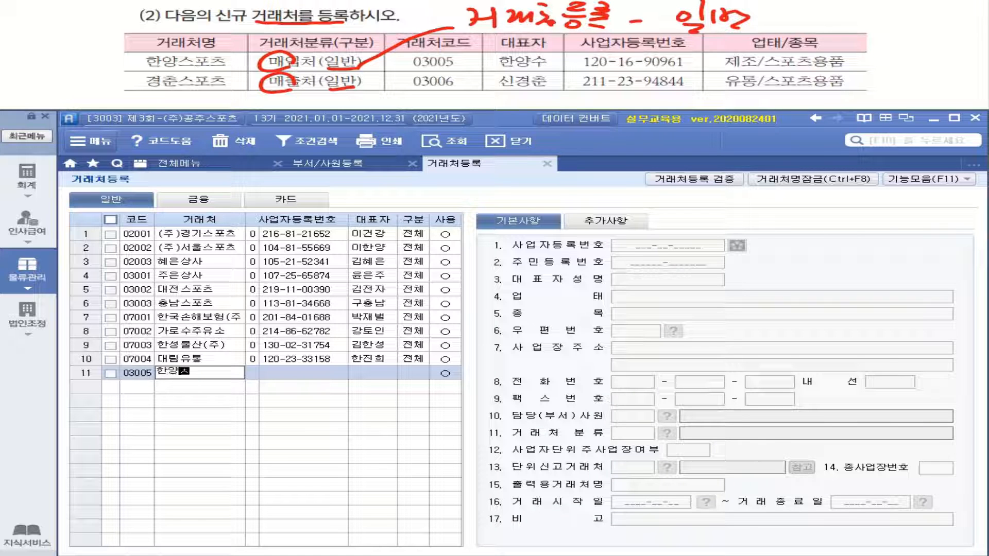
text(ㅍㅗㅊㅡ)
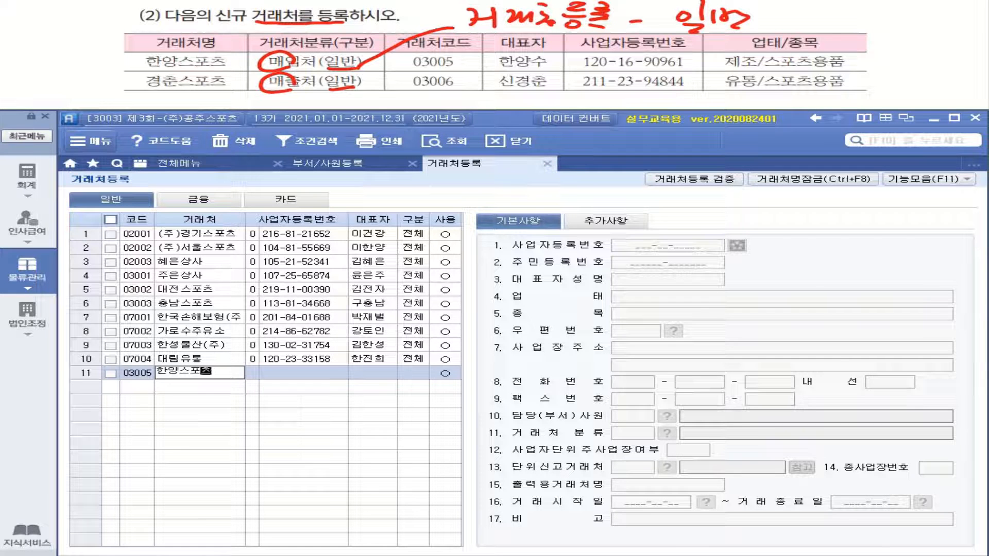
key(Return)
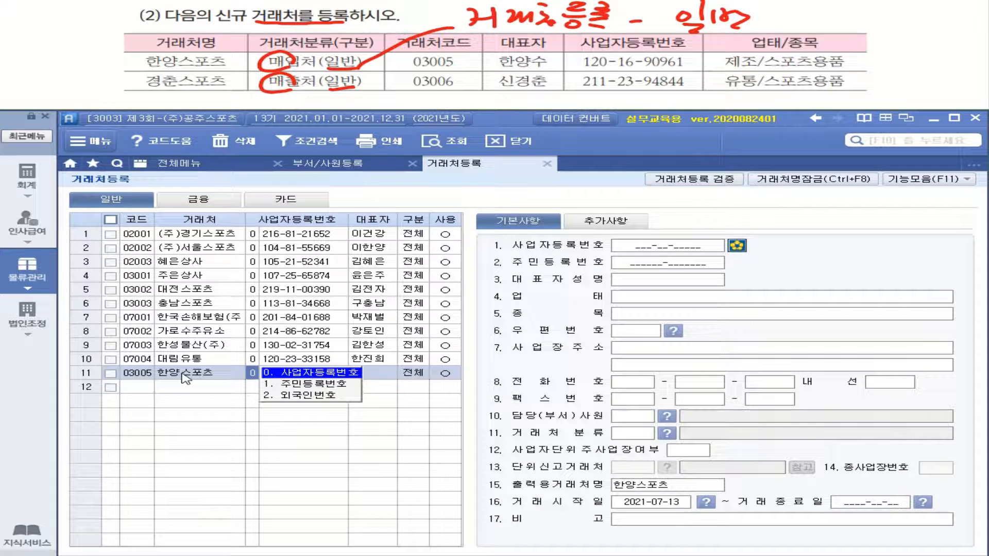
key(Return)
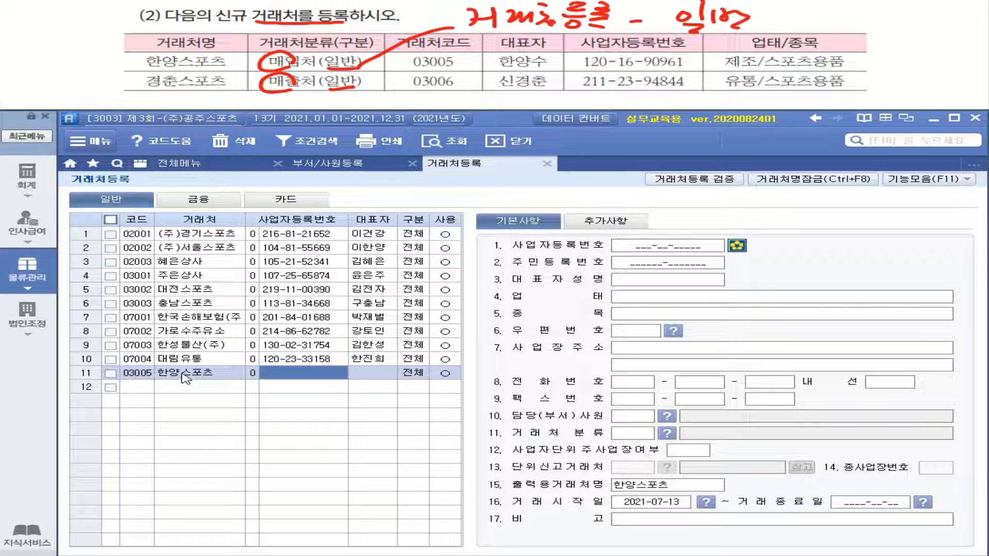
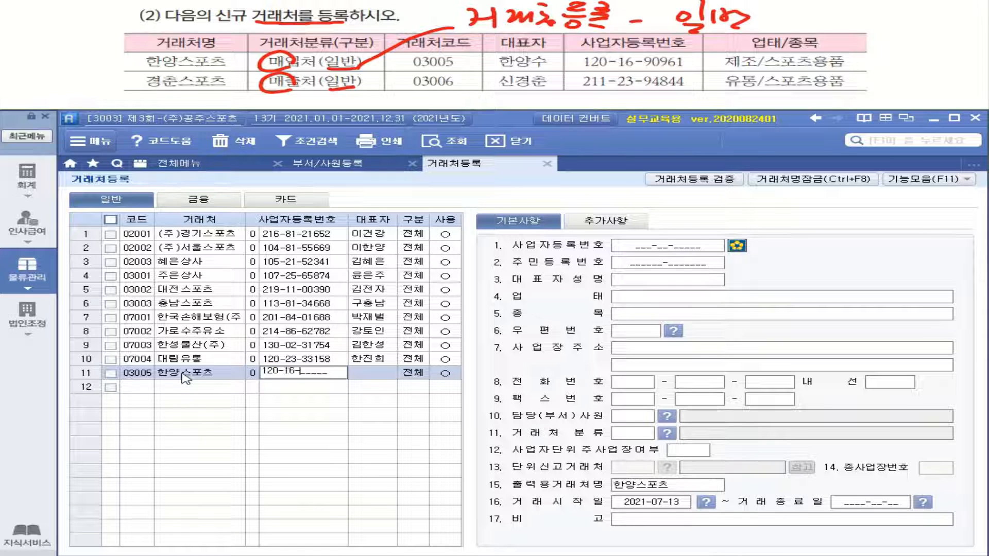
key(Return)
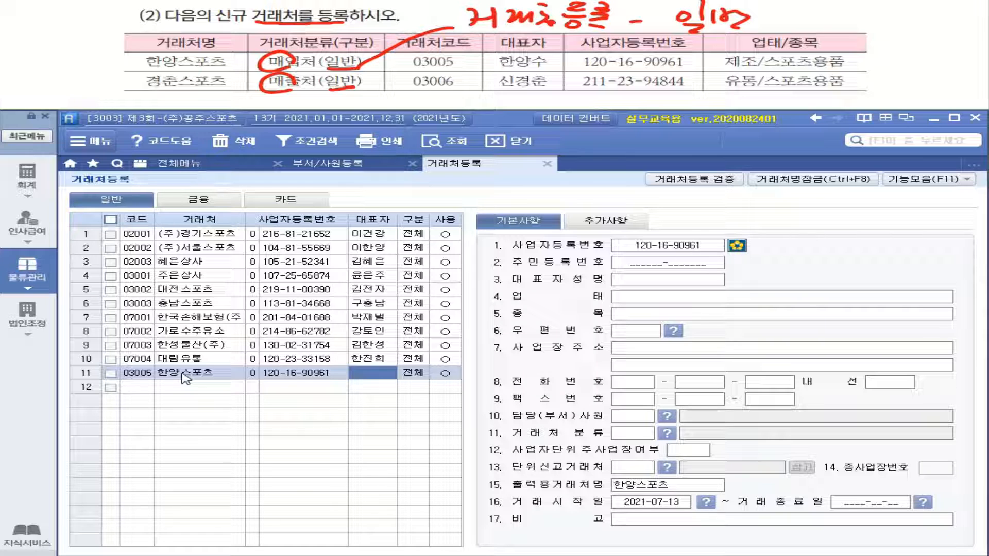
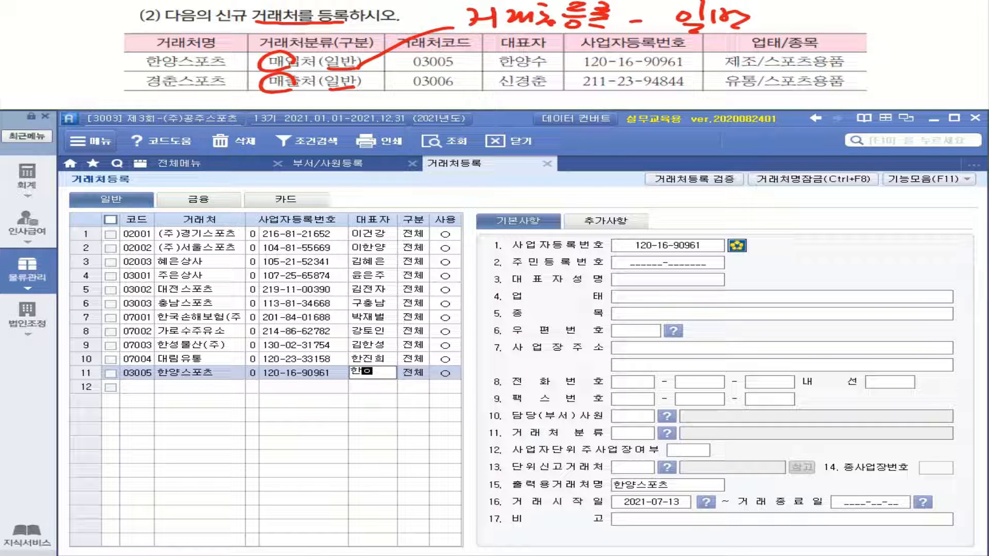
key(Return)
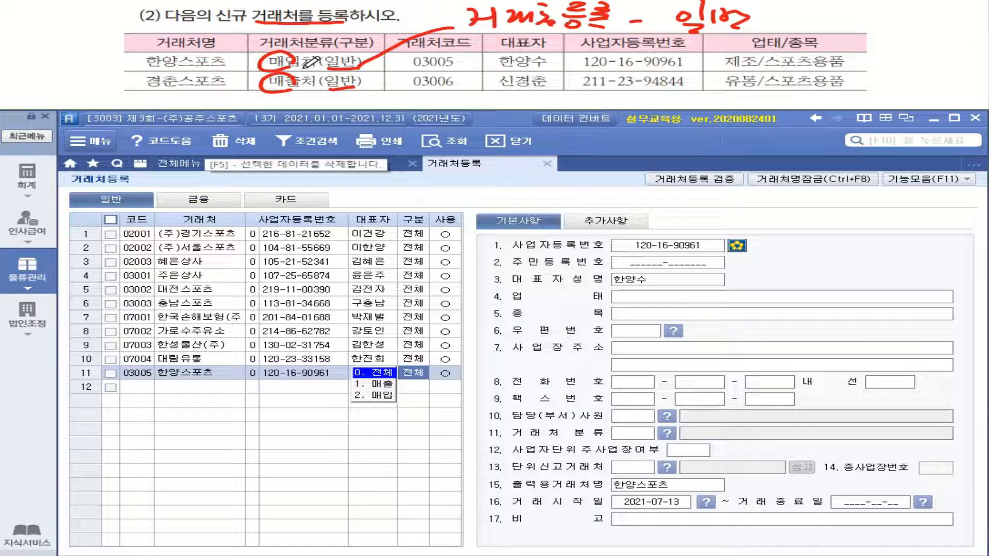
- Set 한양스포츠 as 2.매입 with 업태 제조 and 종목 스포츠용품
click(377, 395)
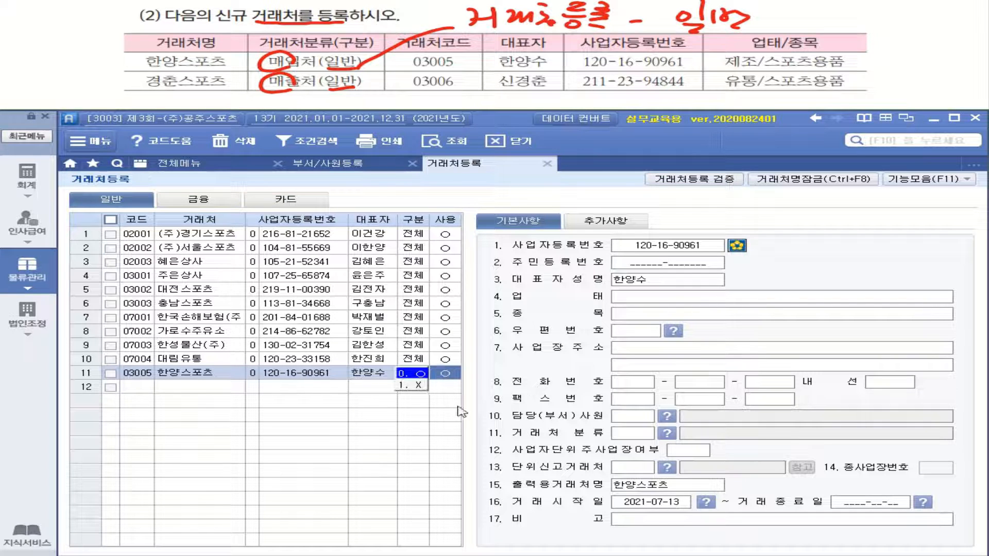
click(630, 302)
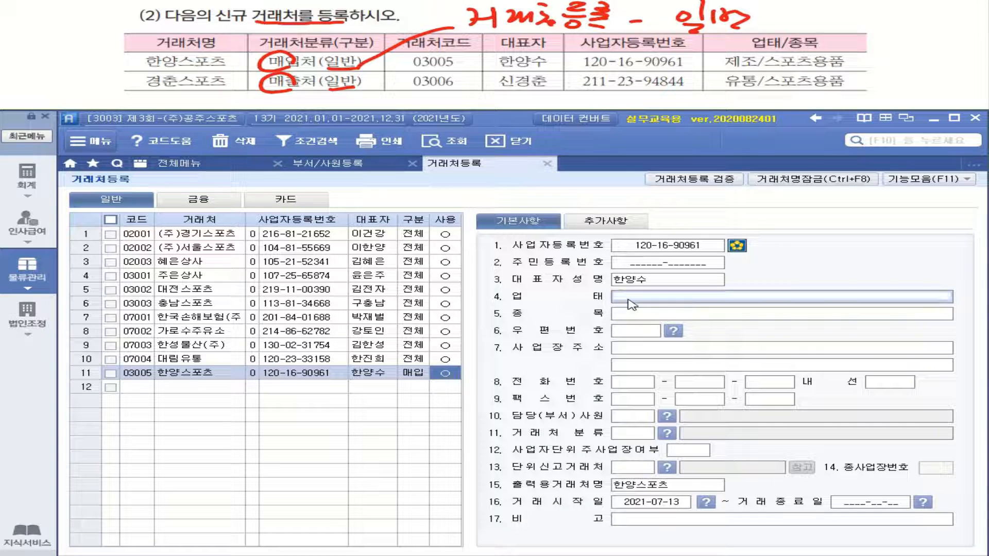
text(젲)
text(조)
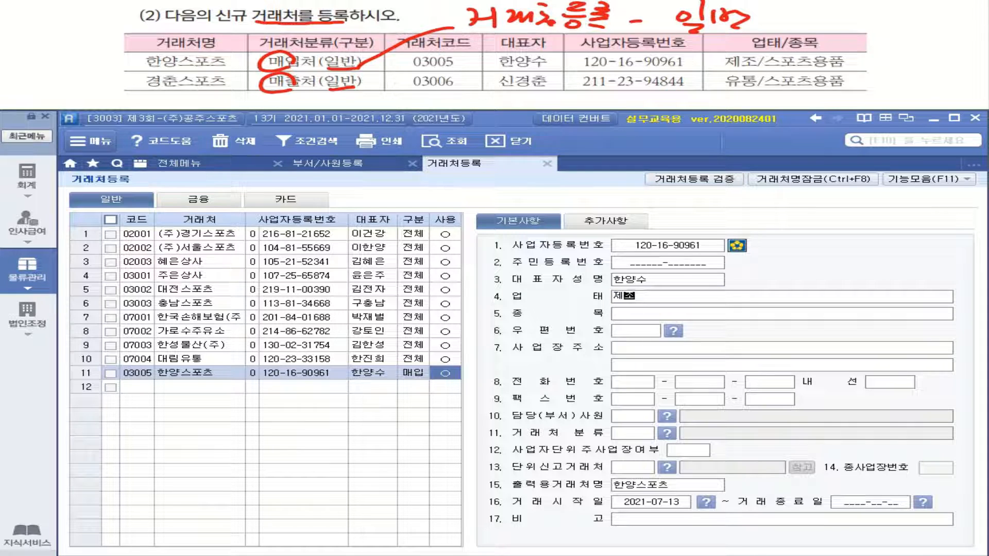
key(Return)
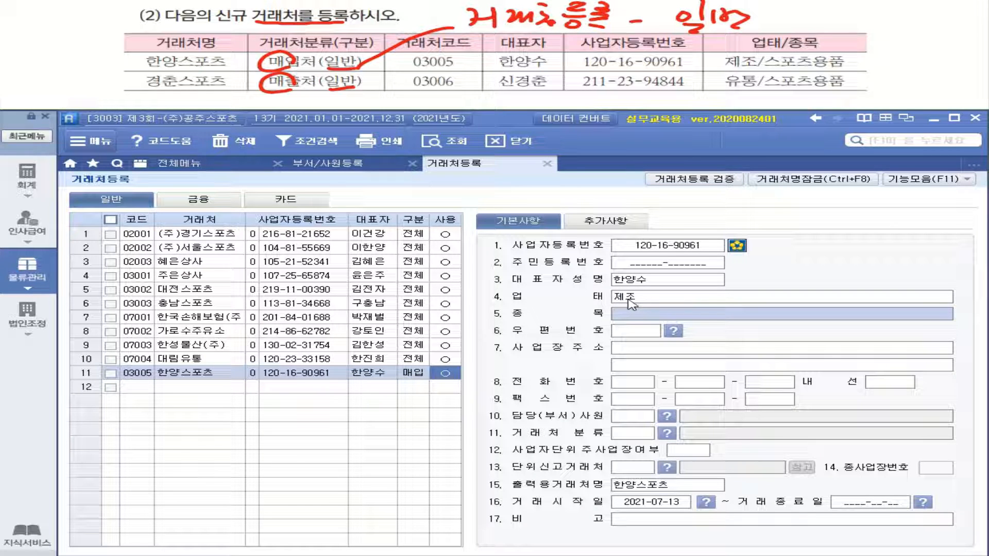
text(스포츠)
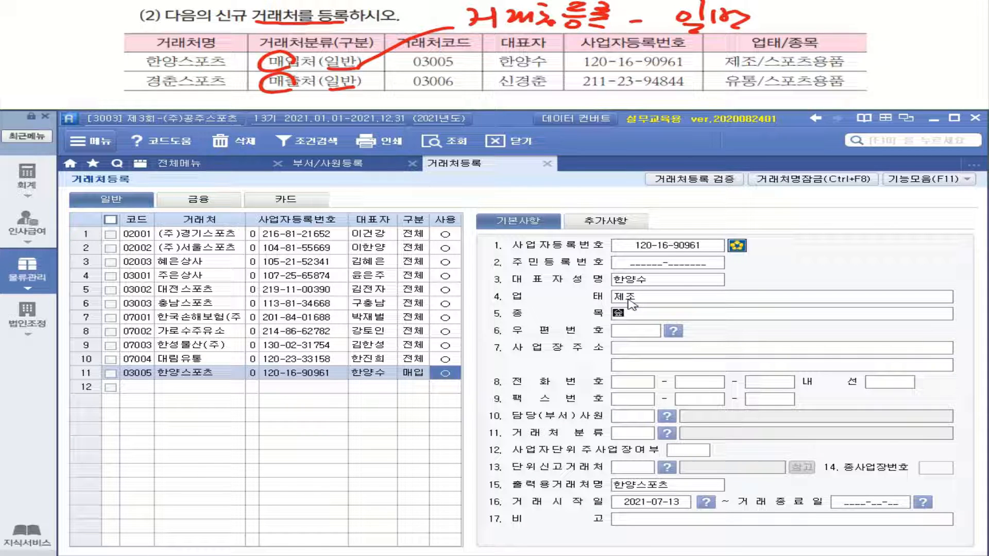
text(용품)
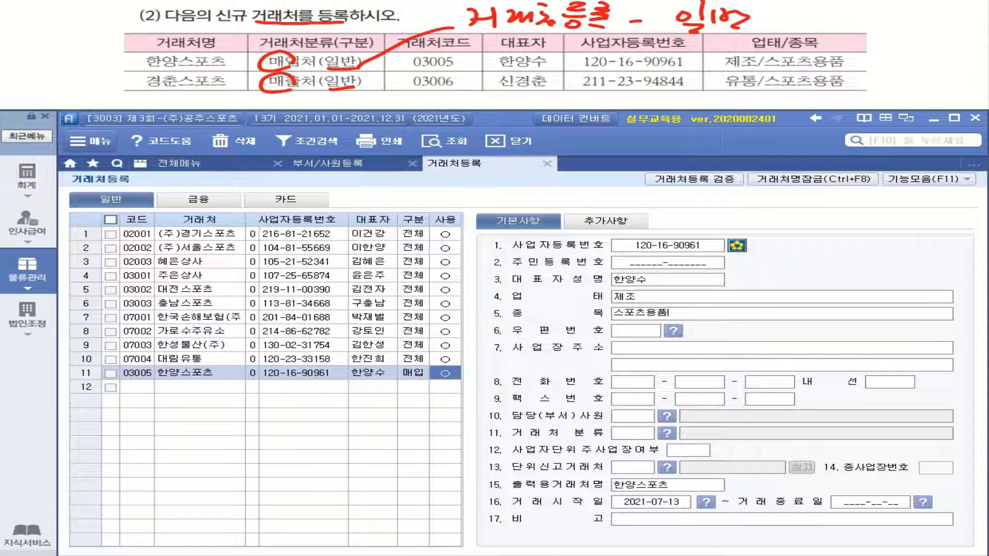
key(Return)
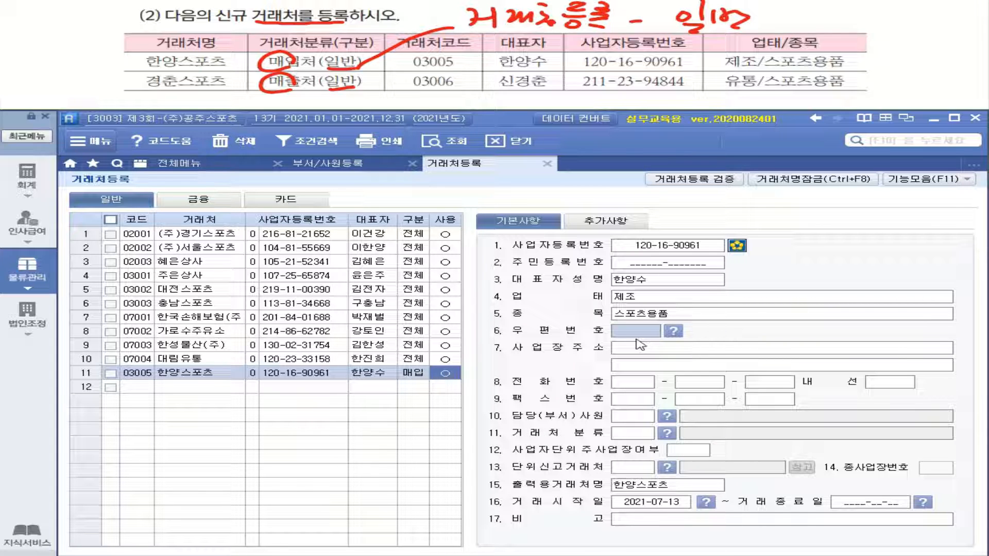
click(138, 394)
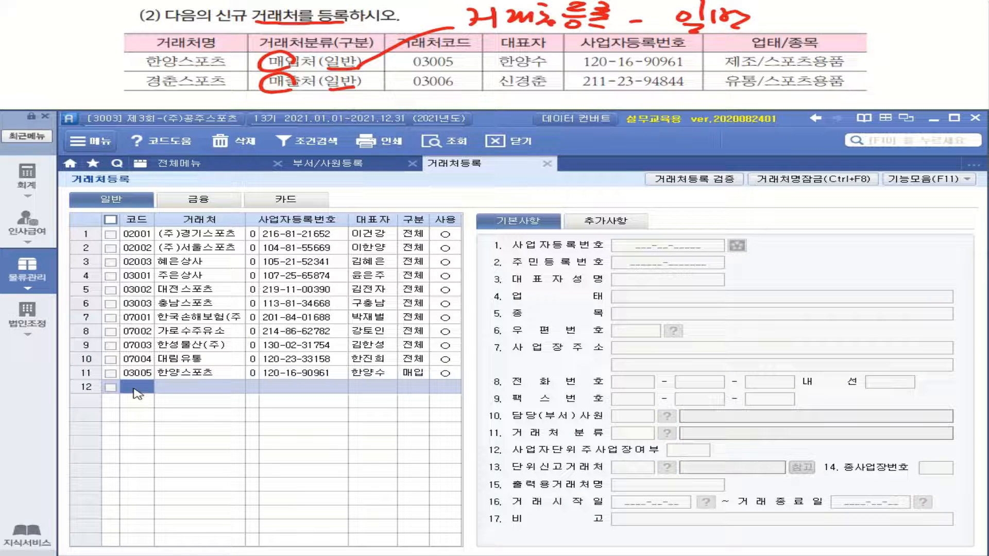
- Enter client 03006 경춘스포츠 in row 12 with its business registration number and representative's name
text(03006)
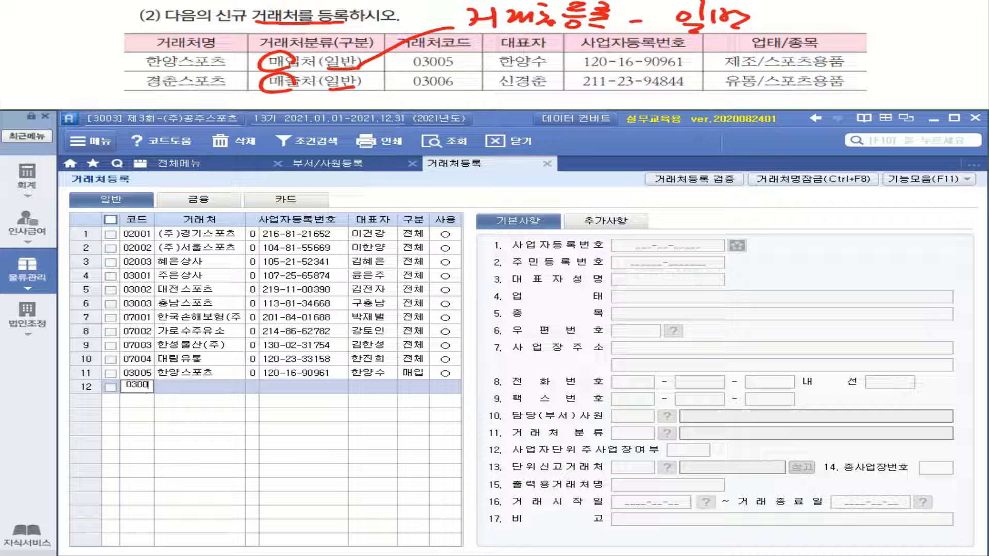
key(Return)
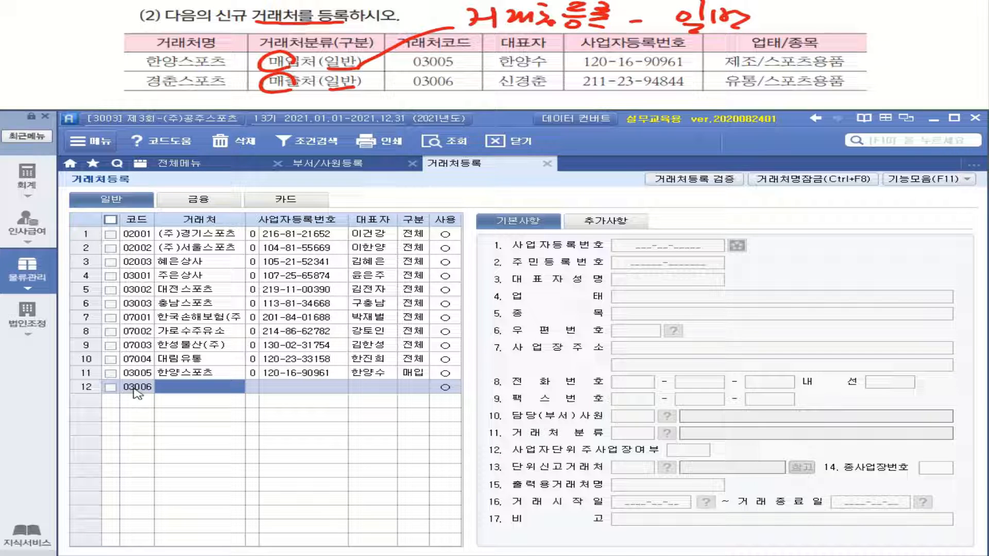
text(경)
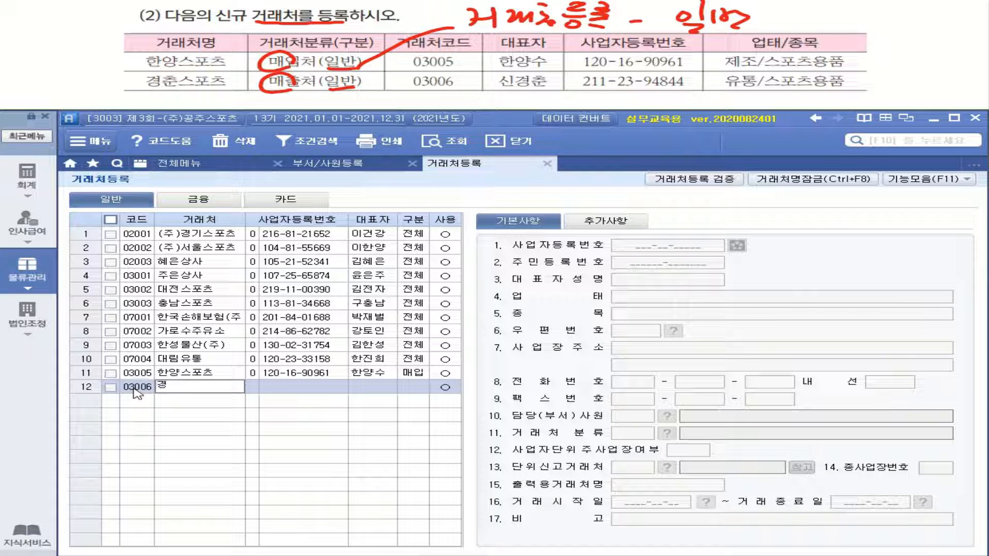
text(춘ㅅ)
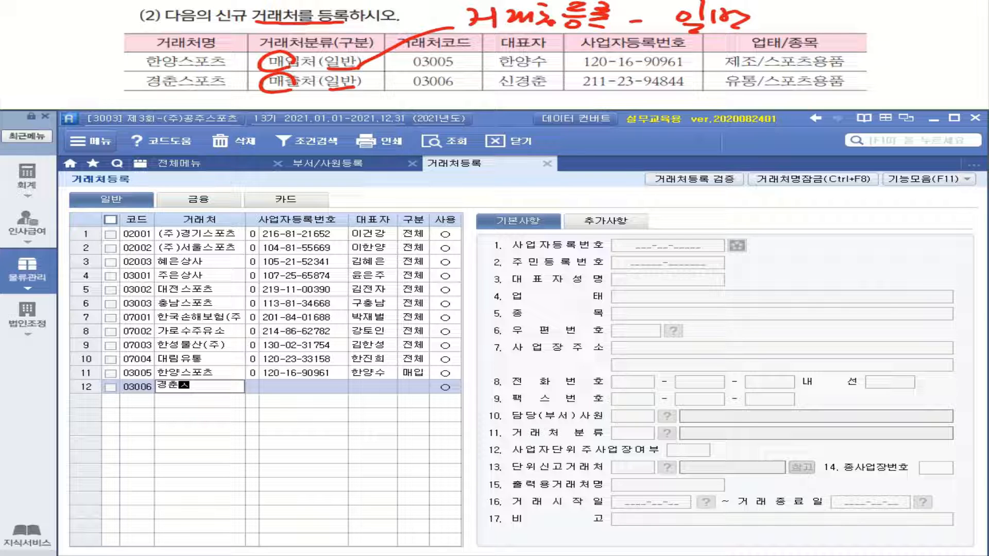
text(ㅡㅍ)
text(포츠)
key(Return)
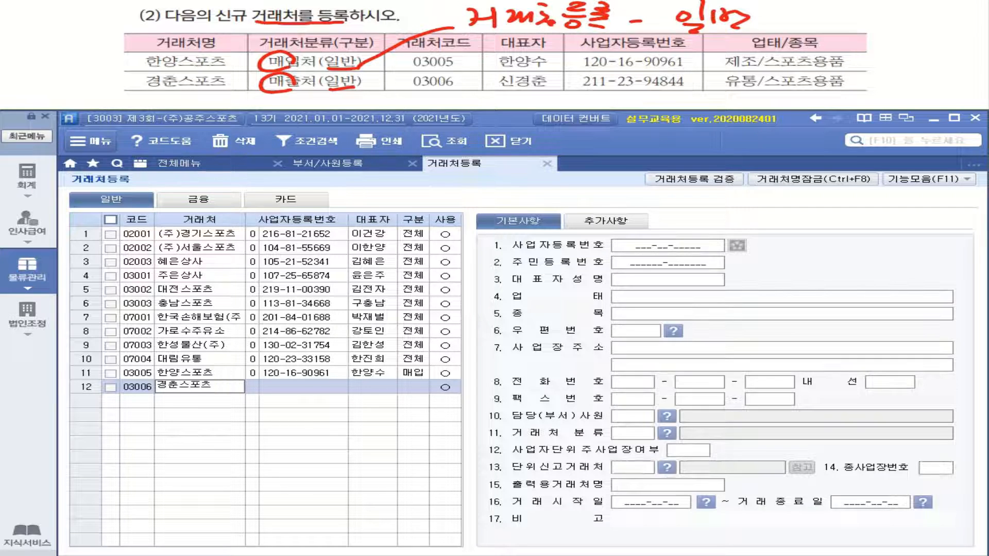
key(Return)
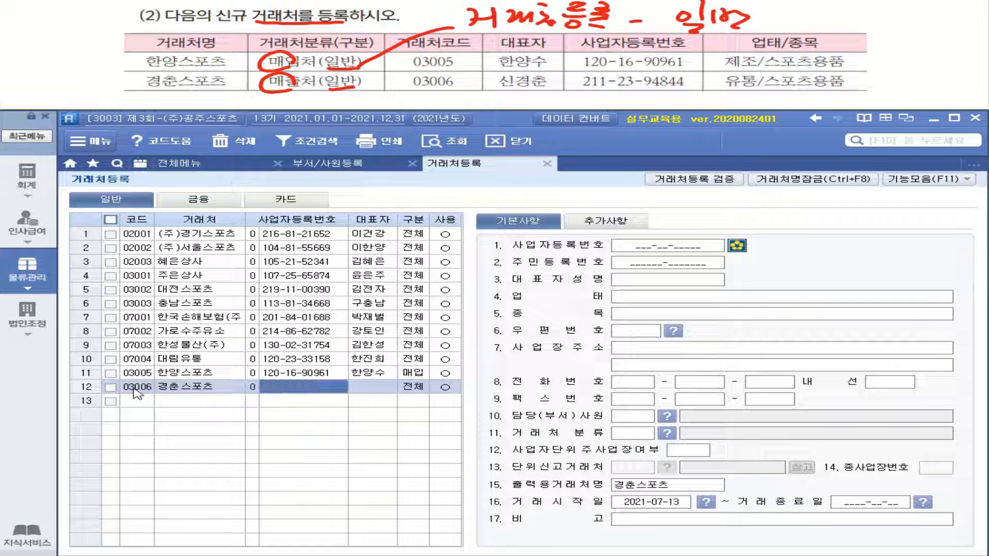
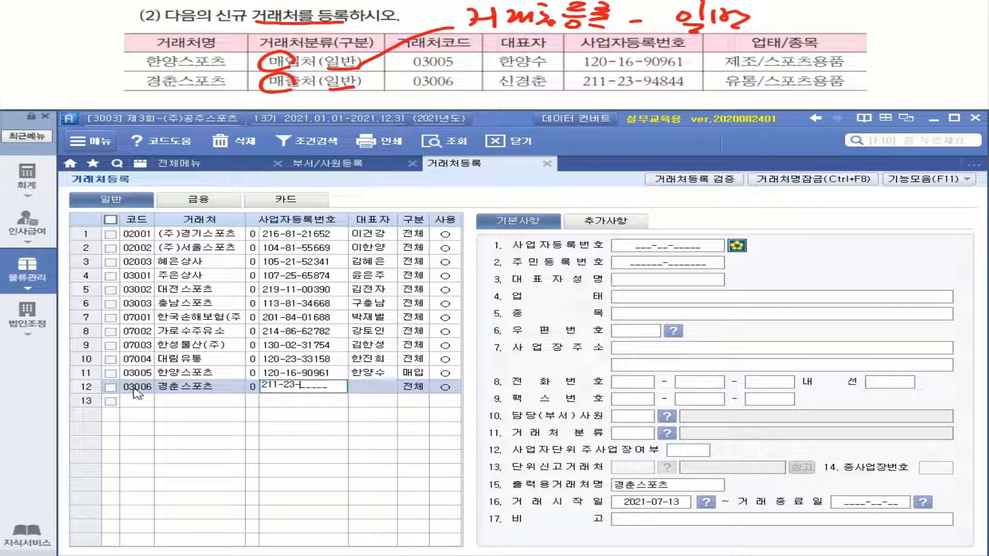
key(Return)
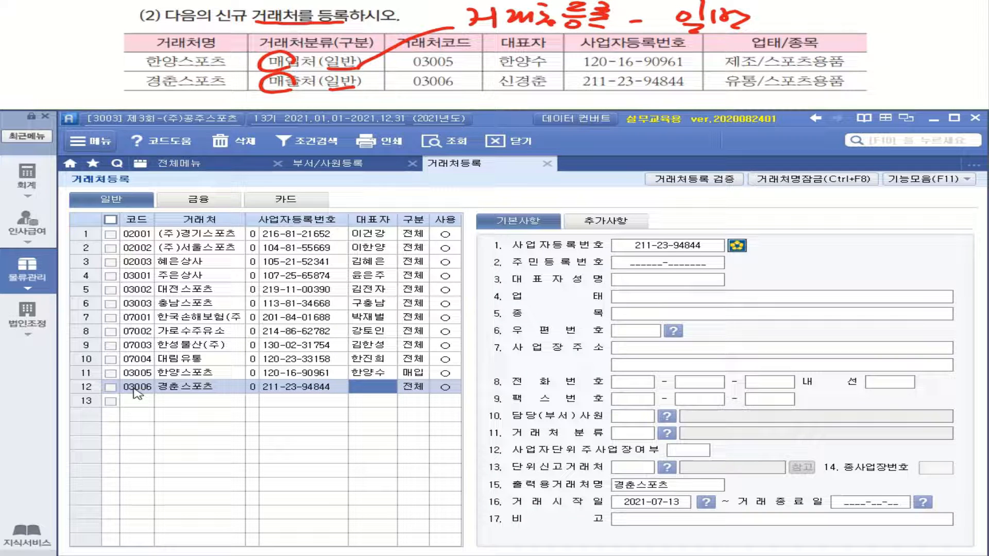
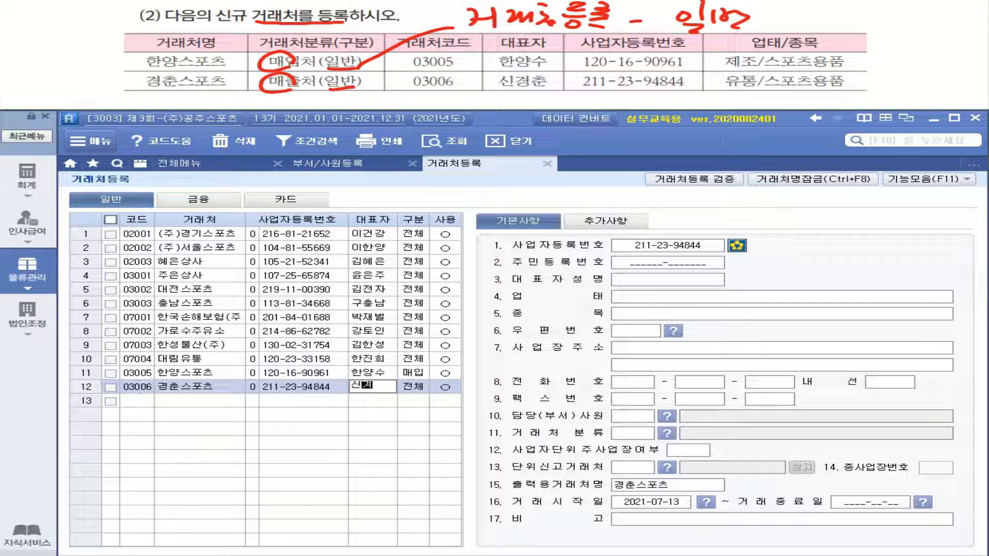
key(Return)
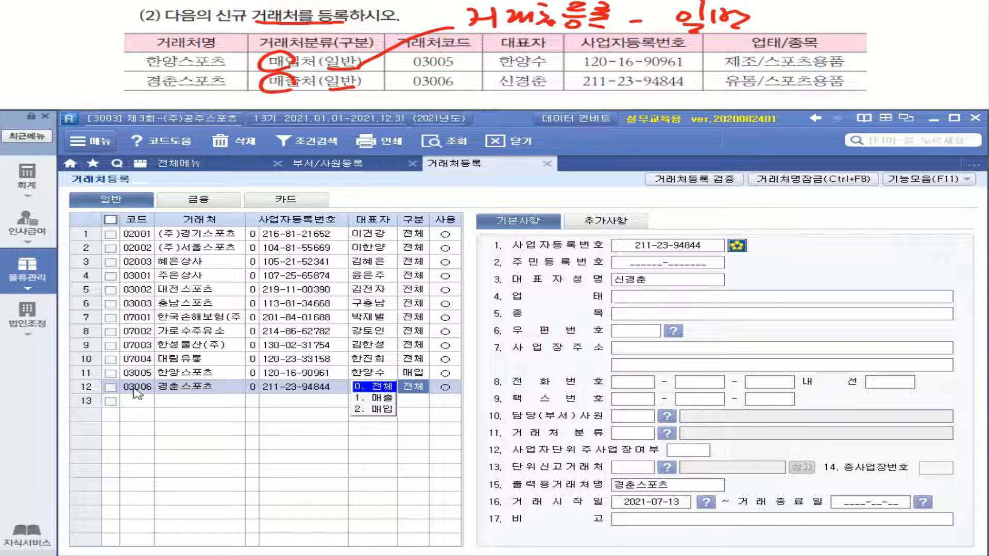
- Set 경춘스포츠 as 매출, in use, with 업태 유통 and 종목 스포츠용품
click(382, 401)
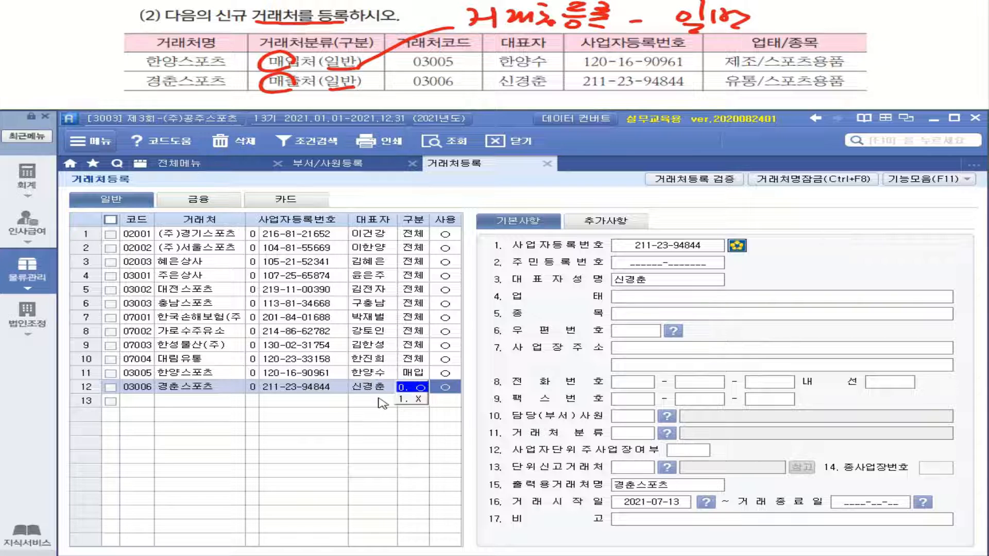
click(419, 392)
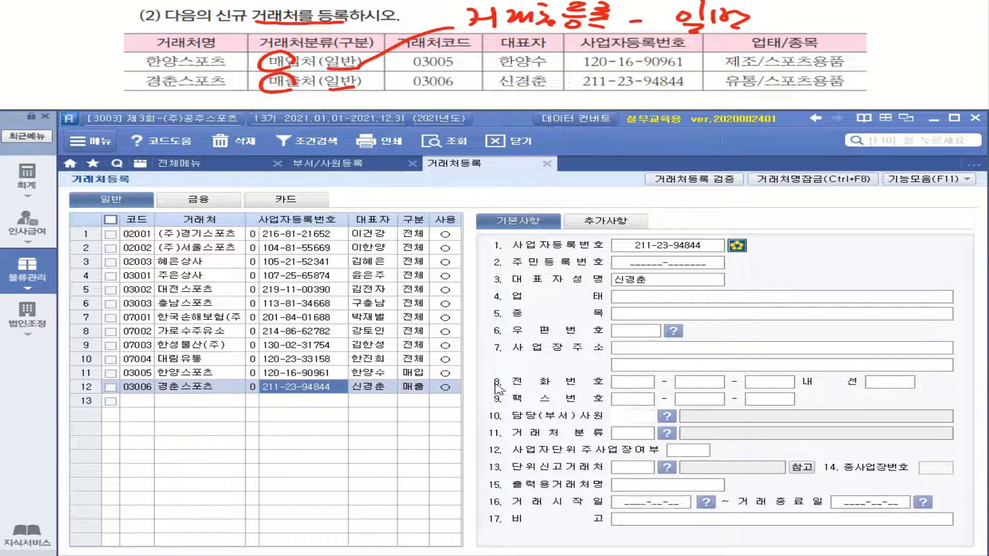
click(656, 303)
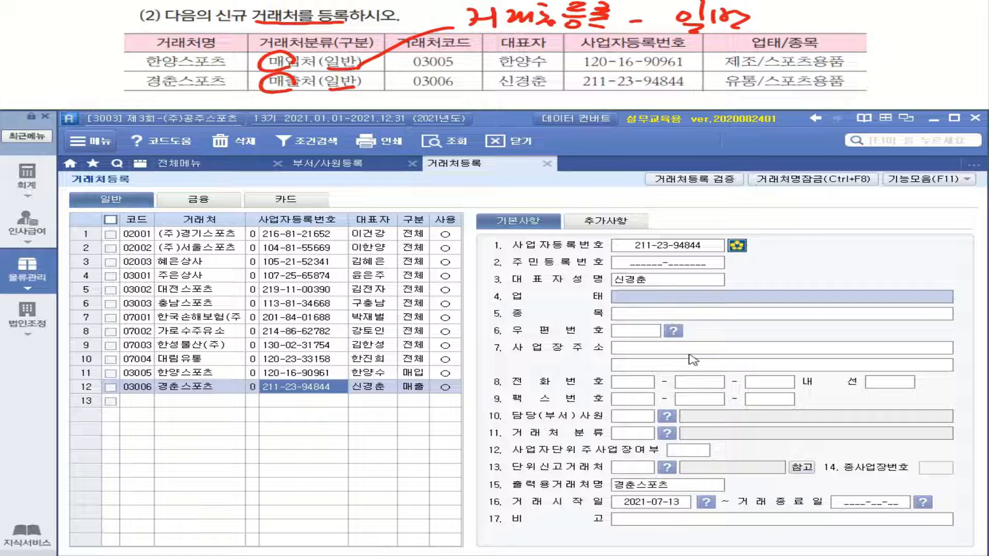
text(유)
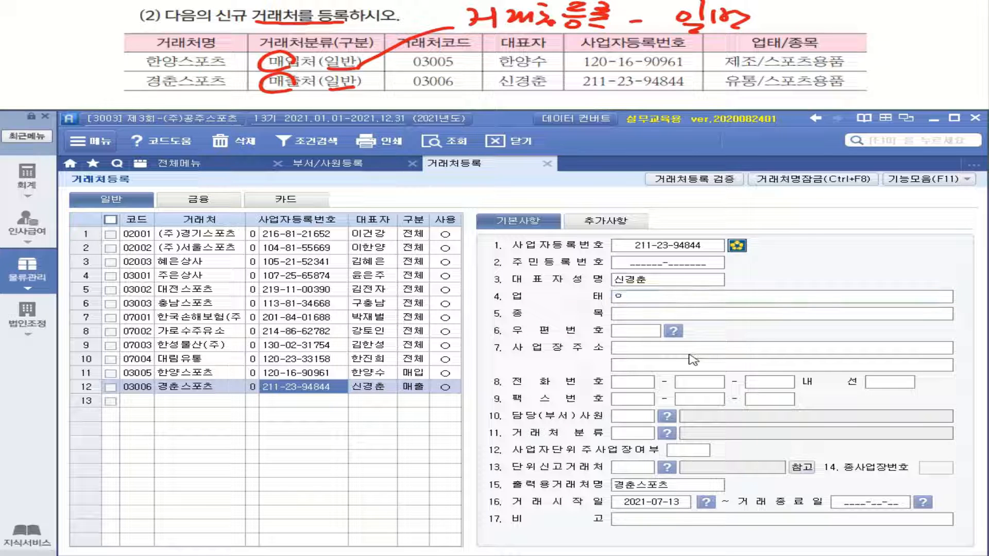
text(통)
key(Return)
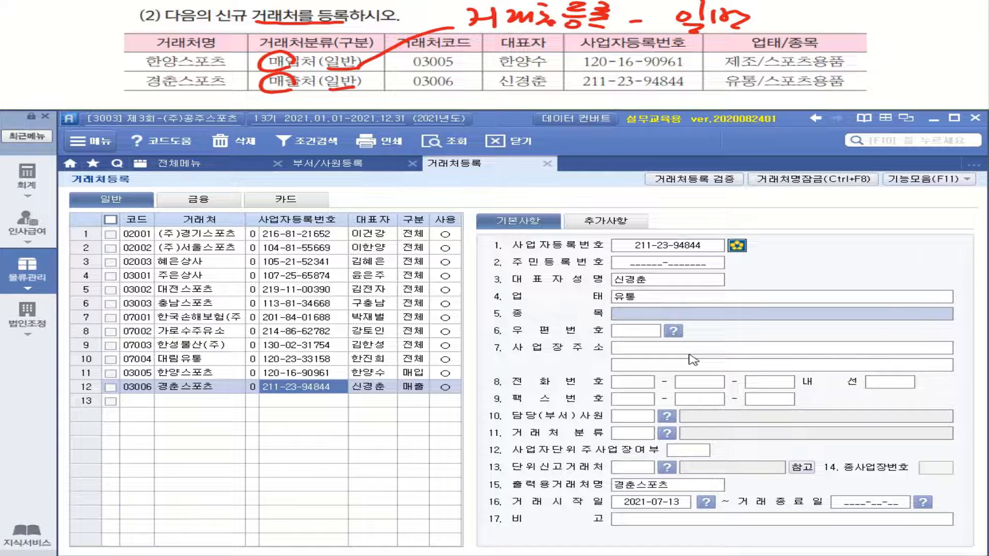
text(스)
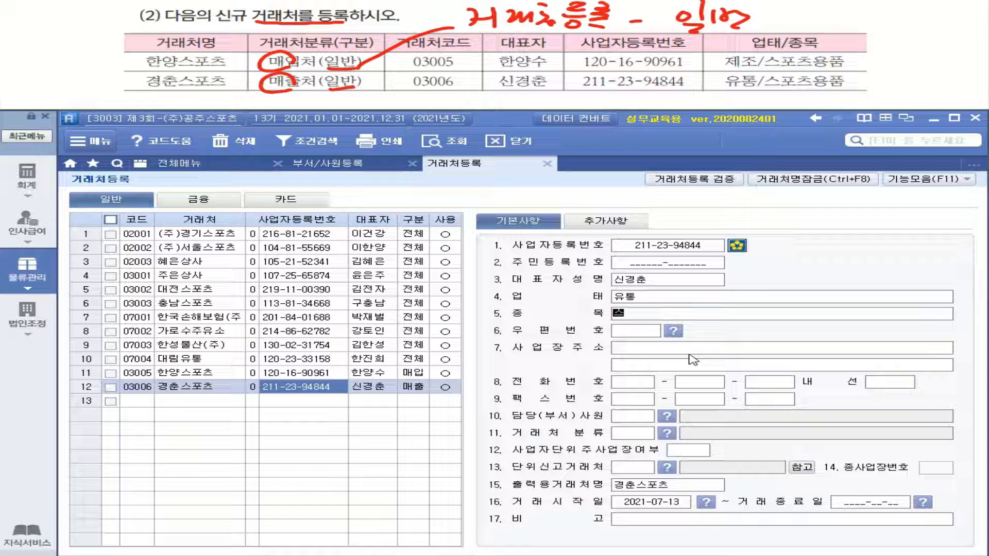
text(포츠용품)
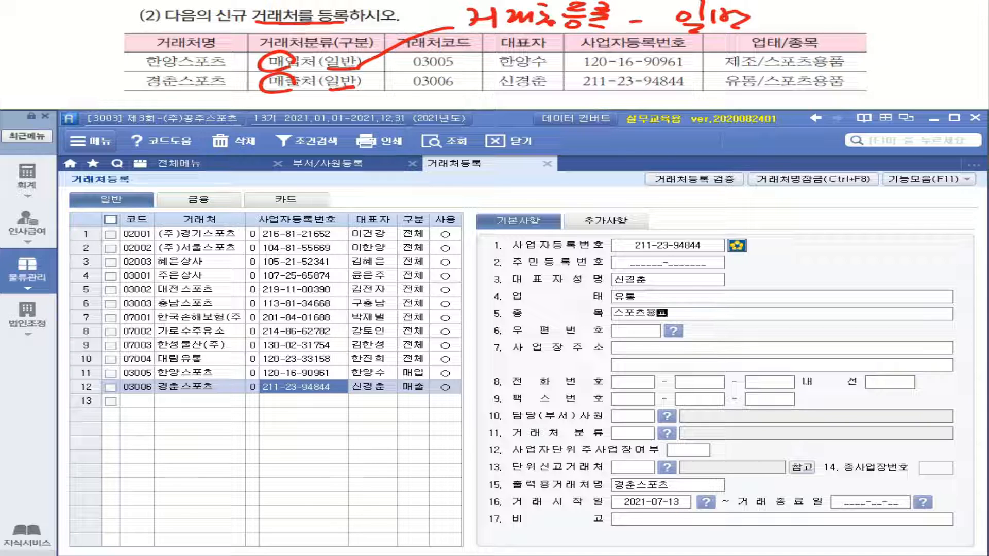
key(Return)
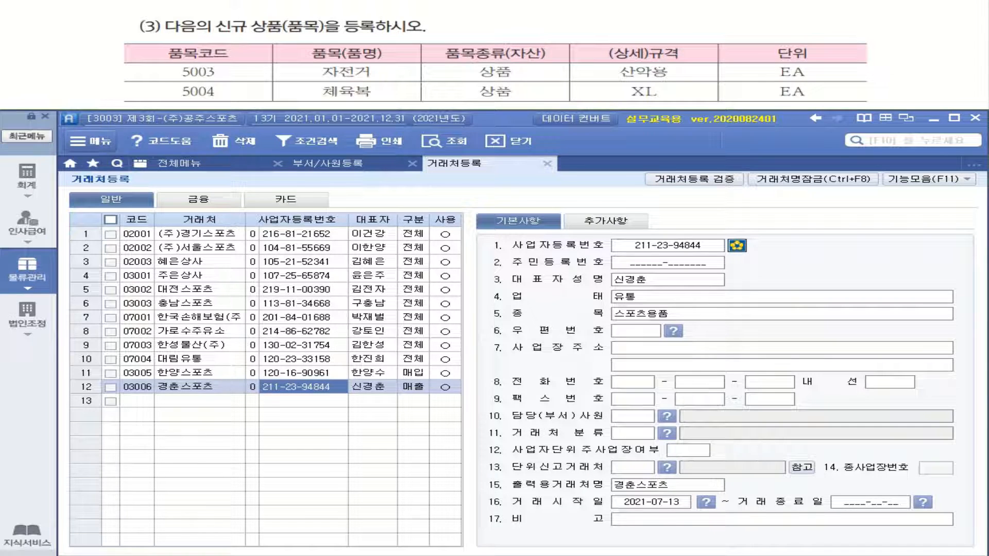
- Open 품목등록 from the 물류관리 full menu, showing items 5001 and 5002
scroll(495, 62, down, 1)
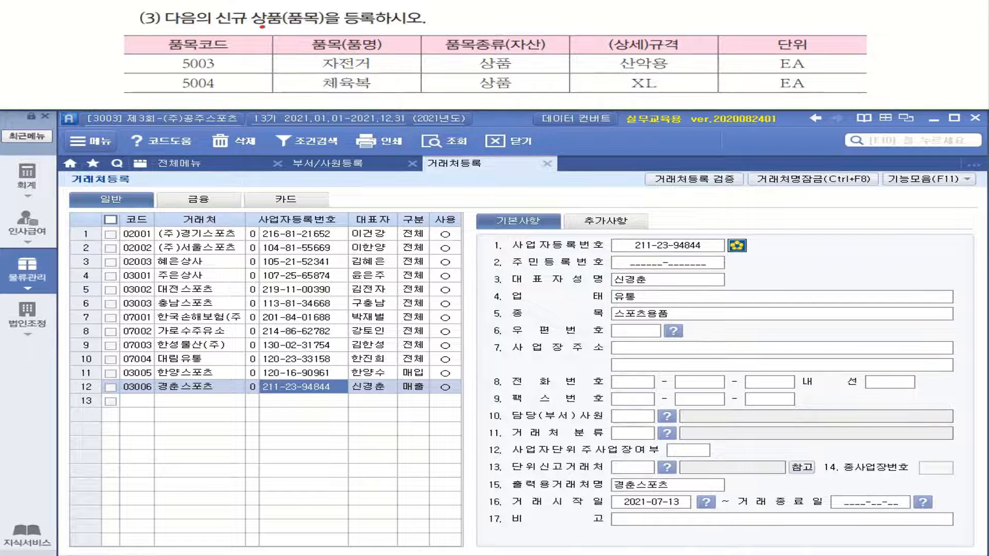
drag(261, 27, 378, 25)
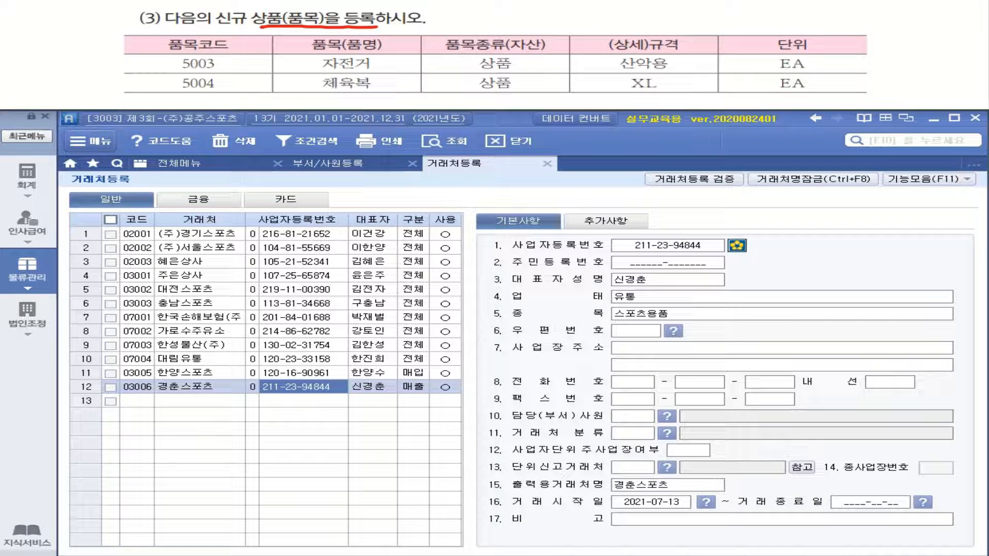
click(39, 278)
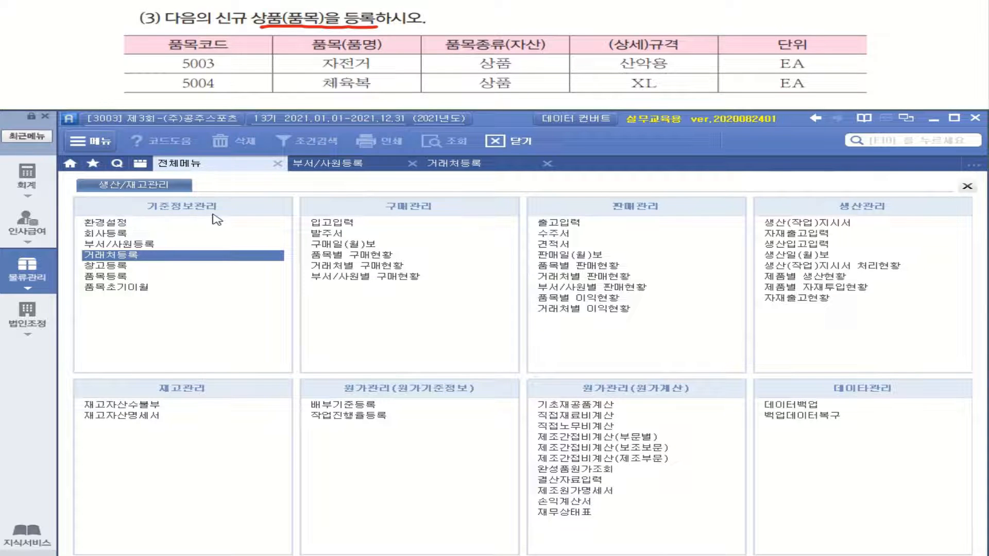
click(116, 281)
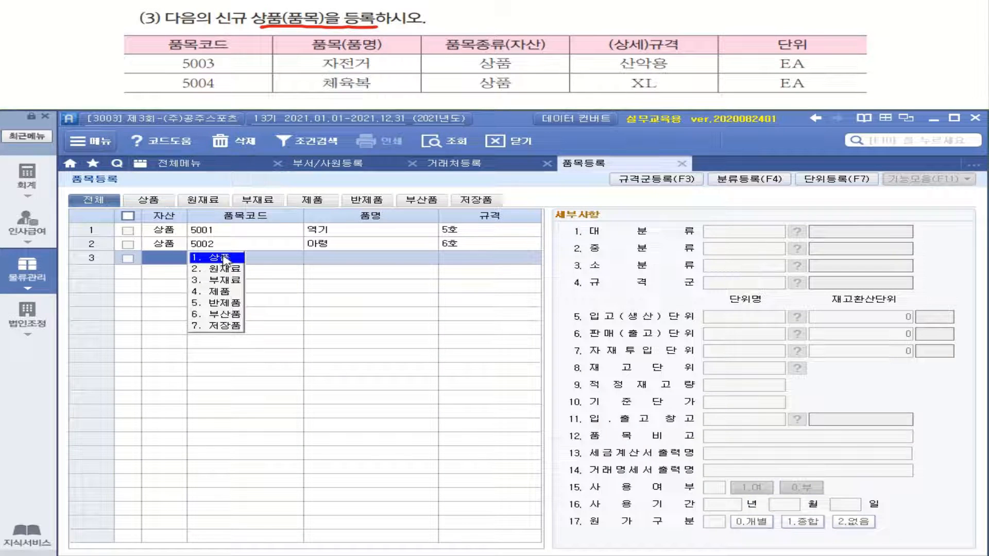
- Add 상품 5003 자전거 with spec 산약용 in row 3
drag(513, 69, 480, 75)
click(177, 260)
click(218, 267)
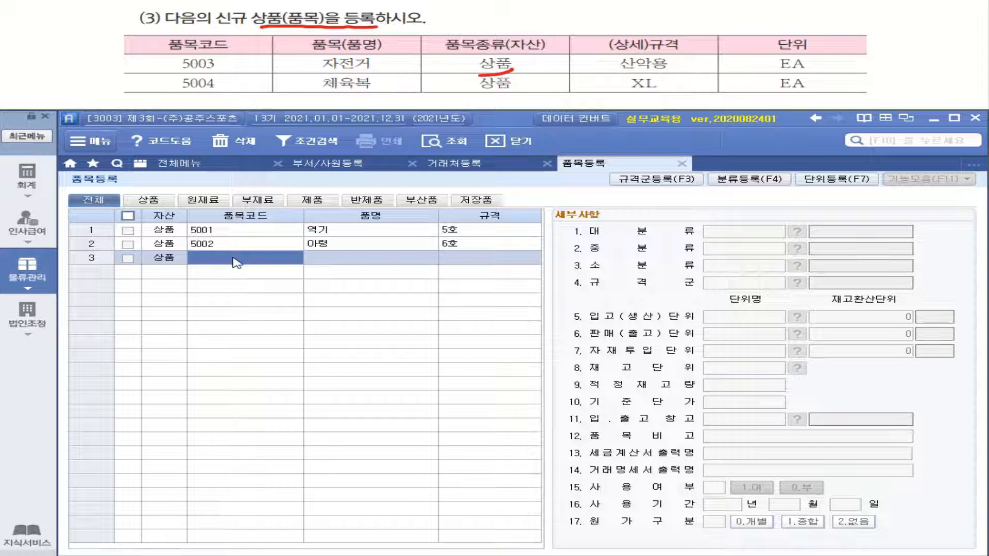
text(5003)
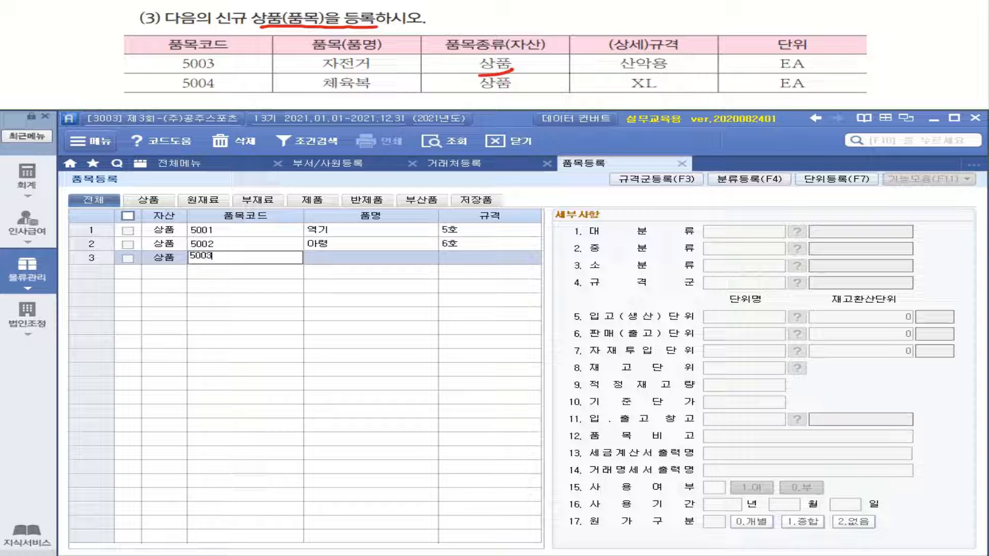
key(Return)
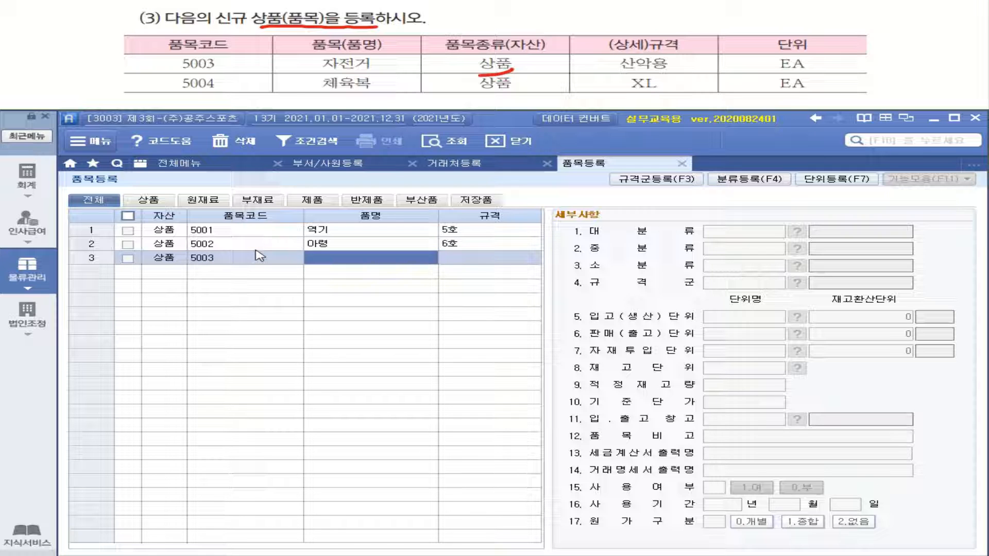
text(자)
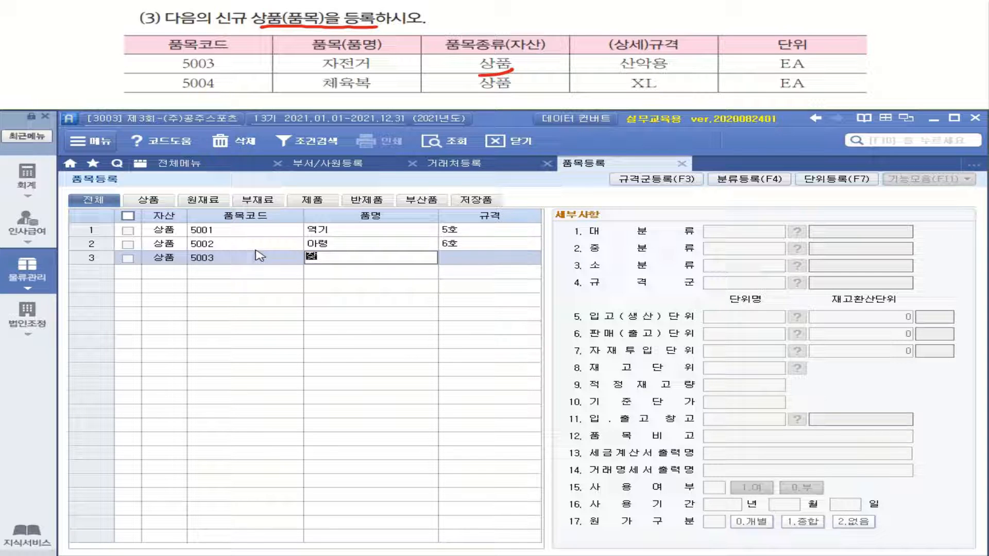
text(저ㄴ거)
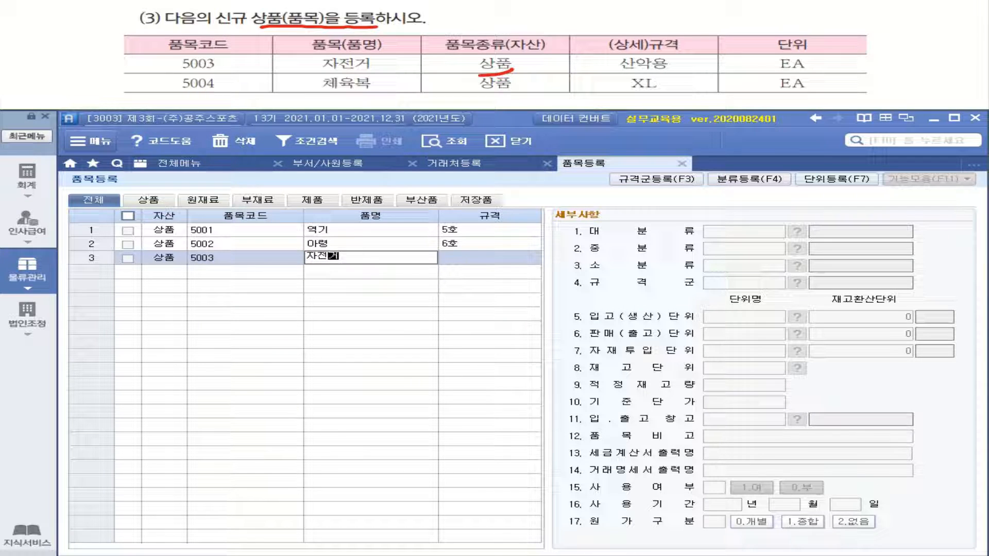
key(Return)
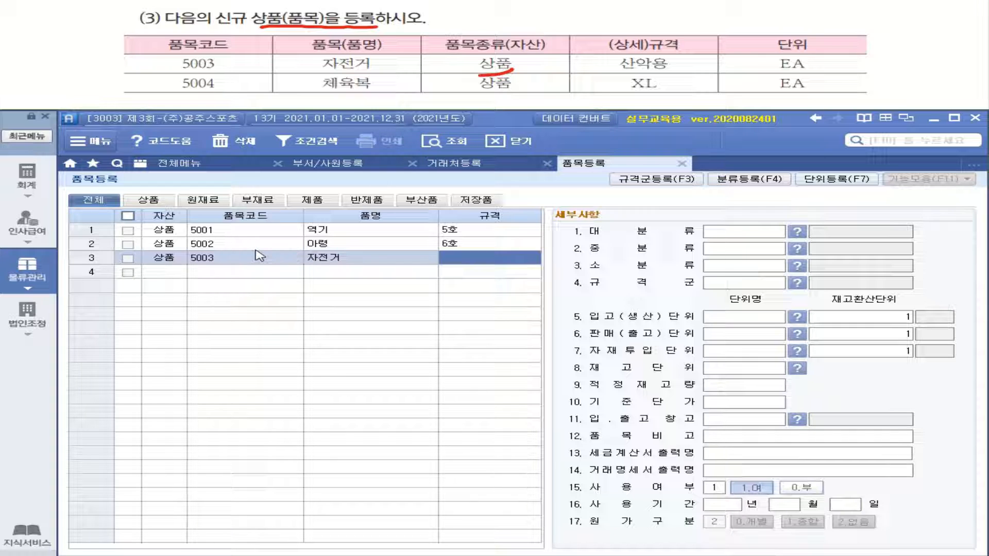
text(산ㅇ)
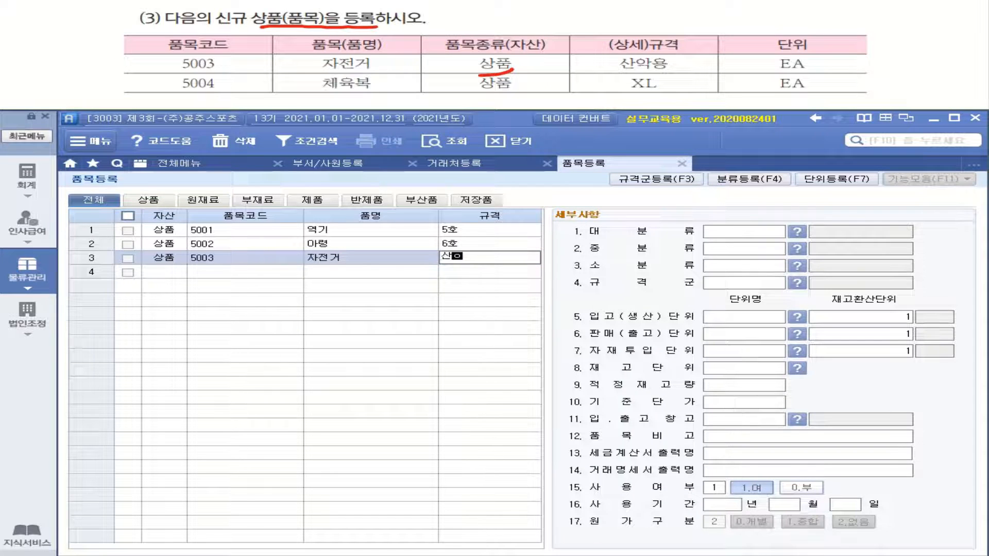
text(약용)
key(Return)
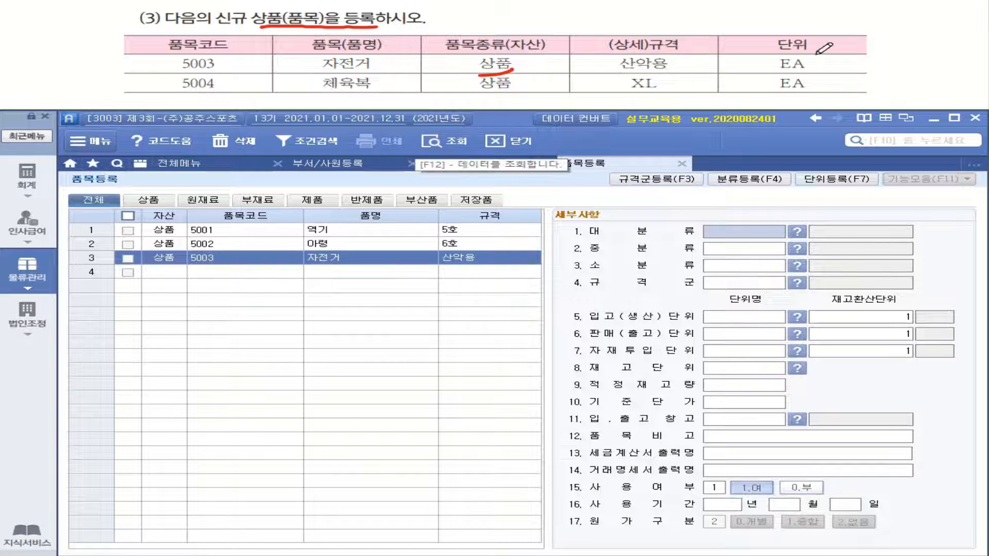
- Set EA as item 5003's receiving, sales, material-input and stock units
mouse_move(822, 95)
mouse_down()
mouse_move(768, 89)
mouse_move(819, 46)
mouse_move(845, 91)
mouse_move(773, 95)
mouse_up()
click(729, 318)
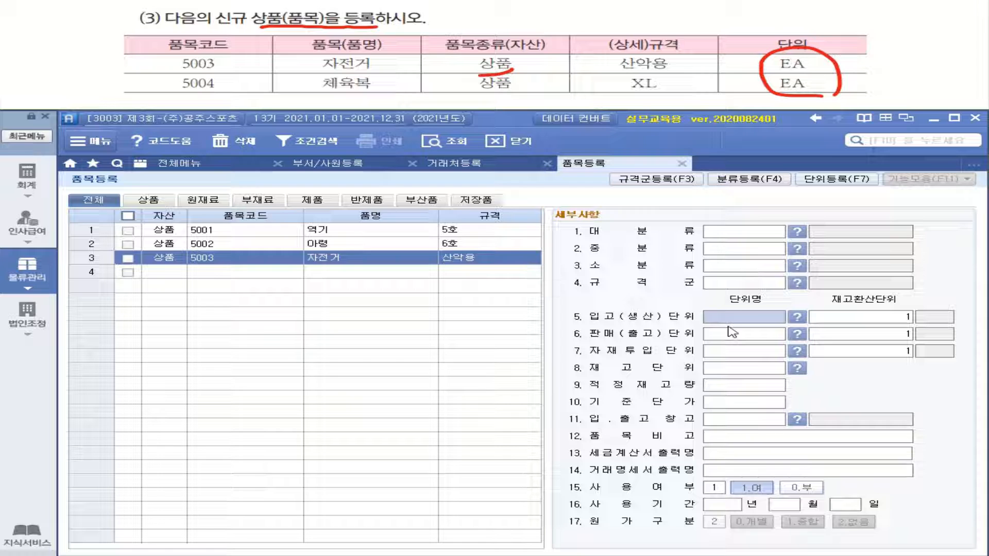
text(EA)
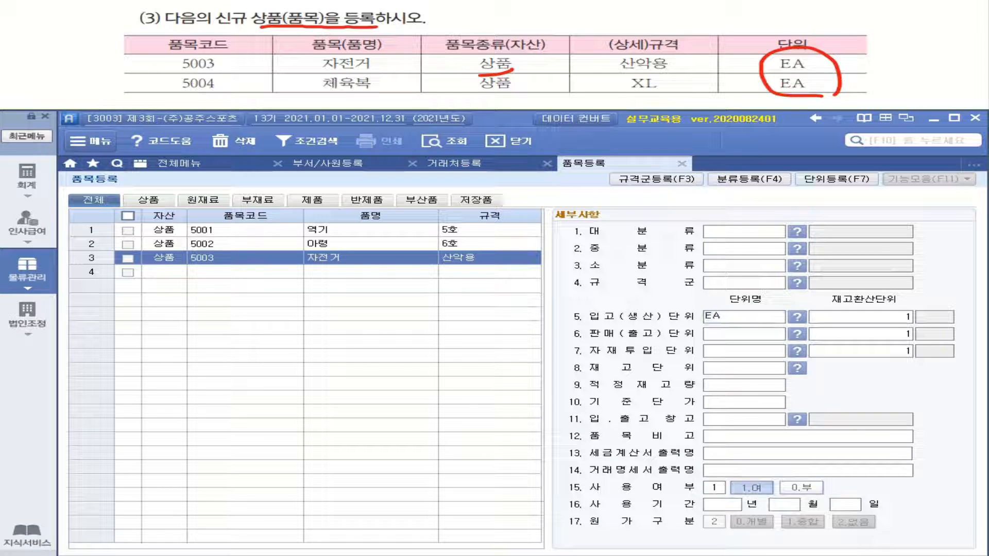
key(Return)
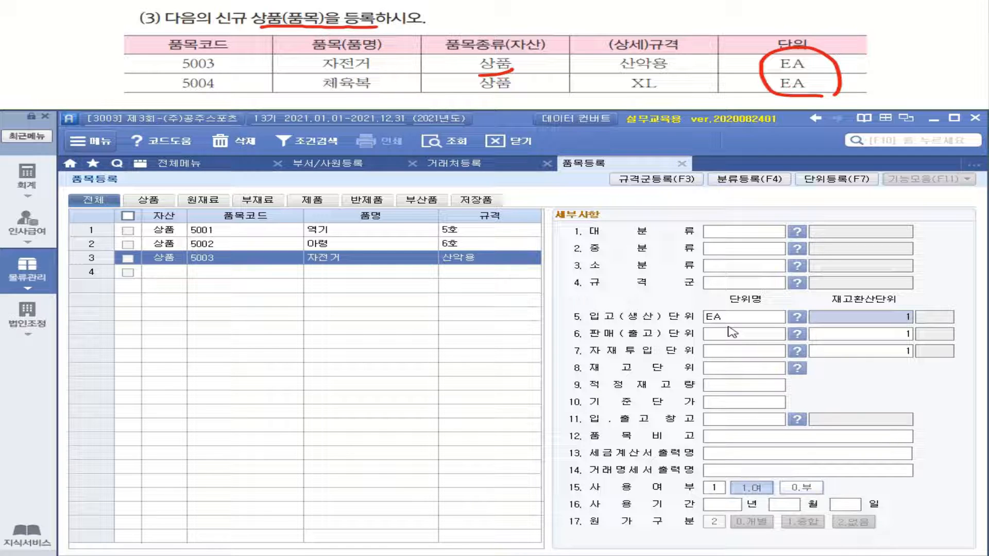
click(765, 338)
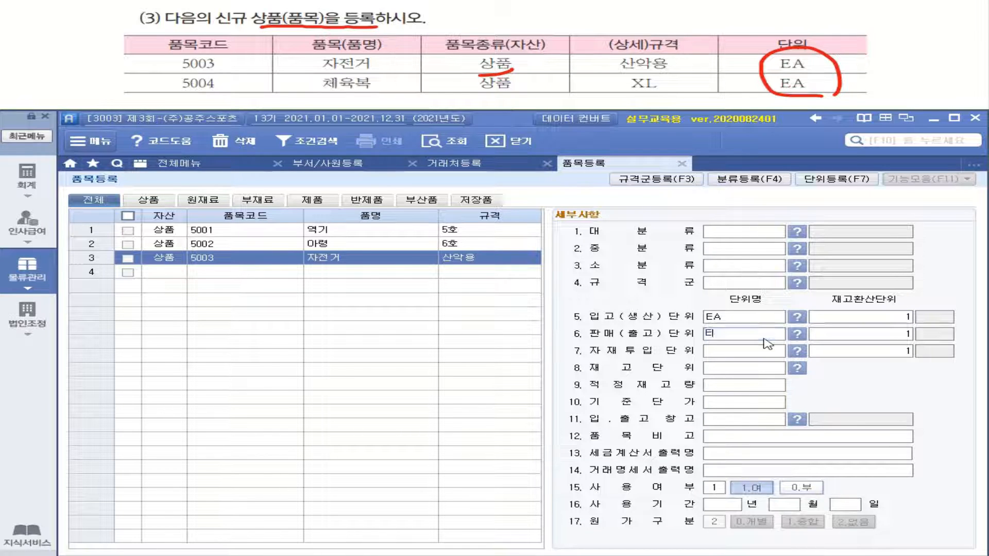
text(EA)
key(Return)
key(Return)
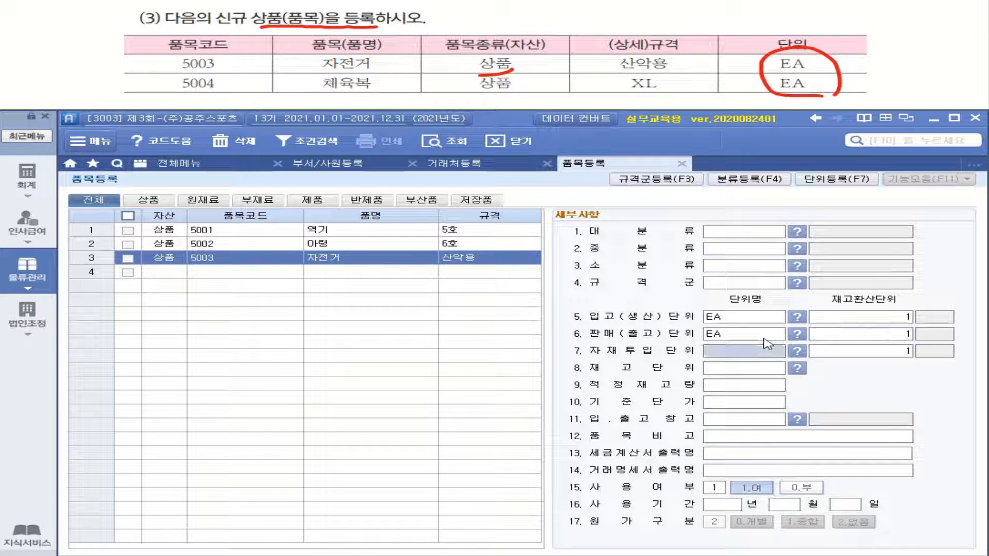
text(EA)
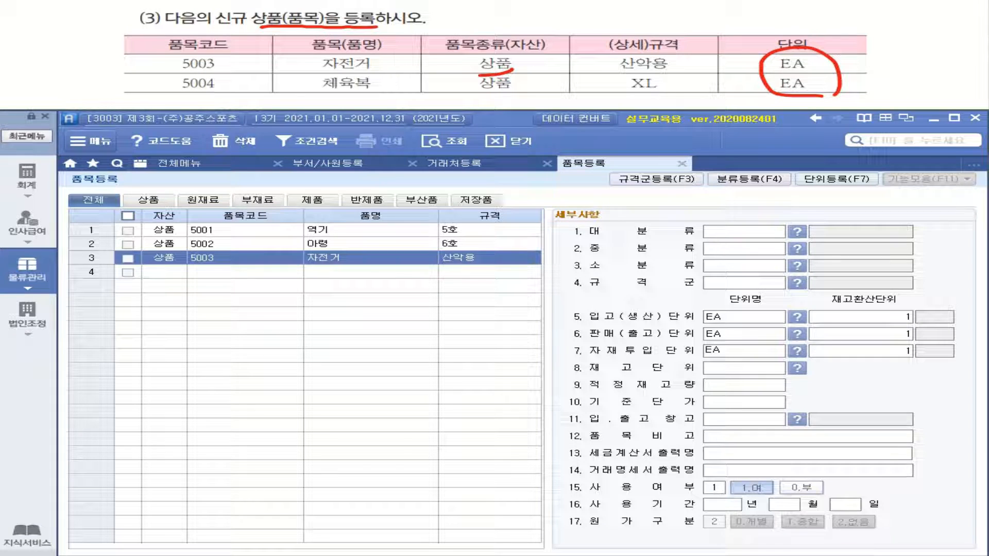
key(Return)
key(Return)
text(EA)
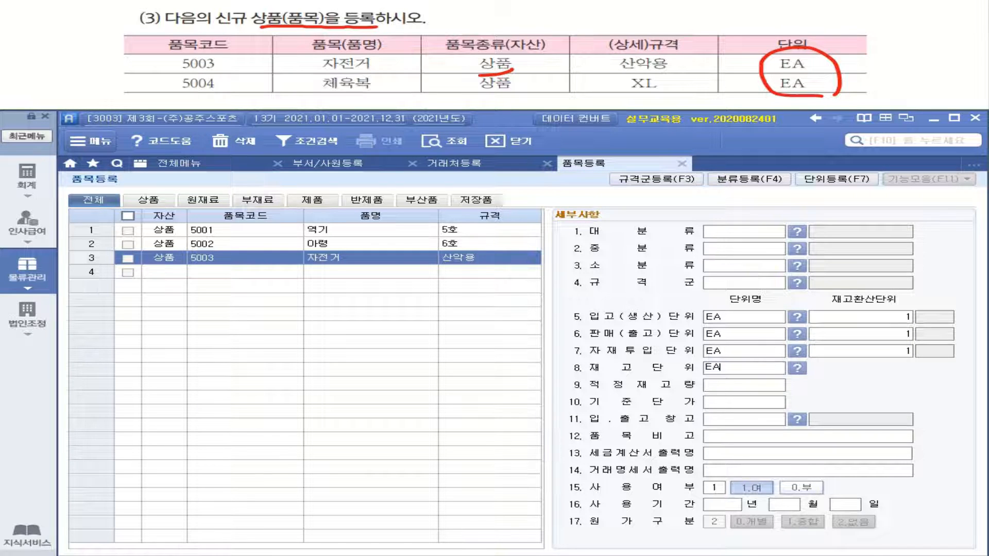
key(Return)
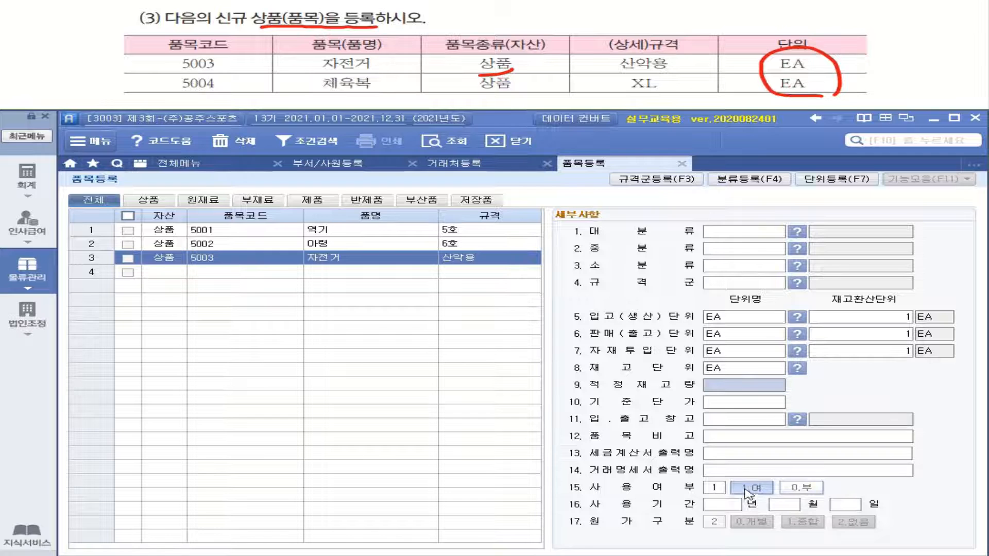
- Add 상품 5004 체육복 with spec XL in row 4
click(170, 272)
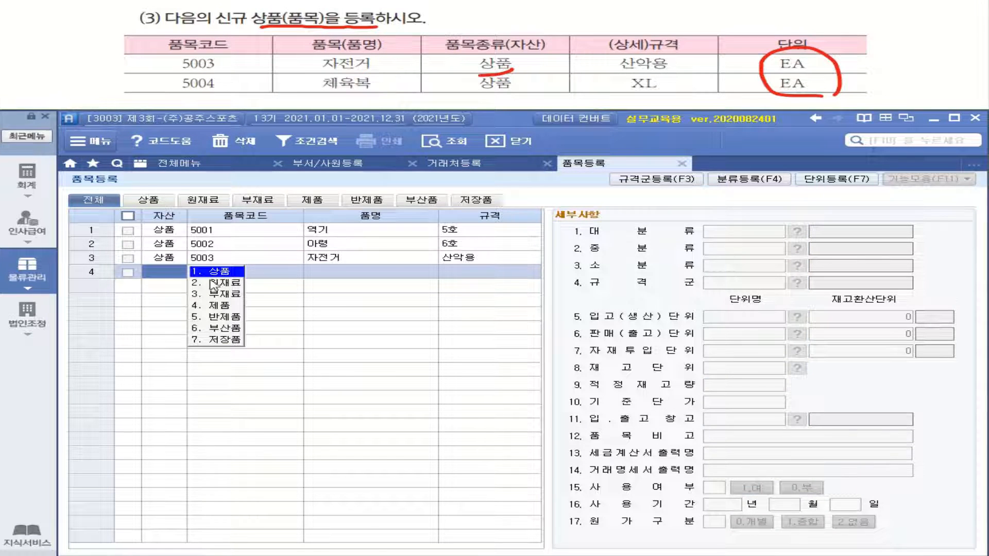
click(213, 273)
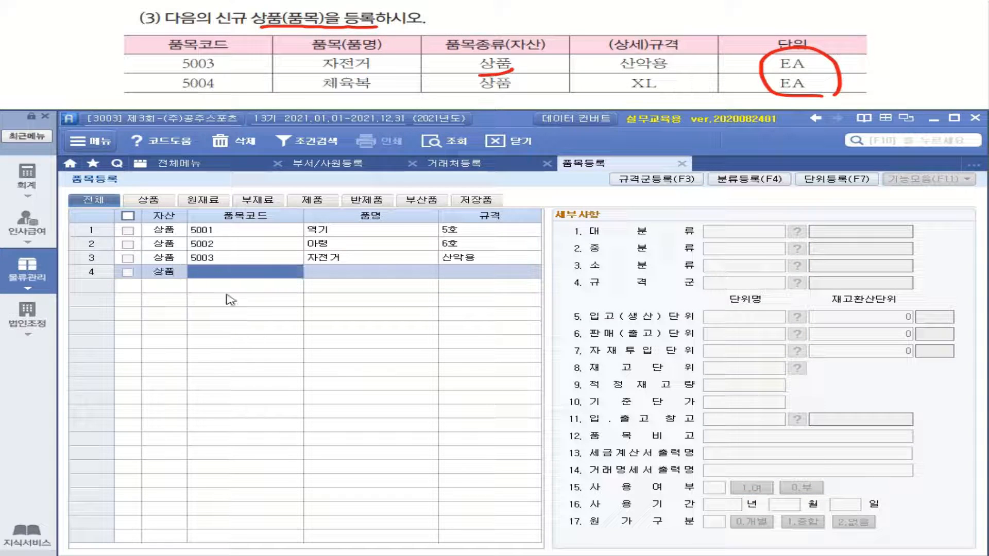
text(5004)
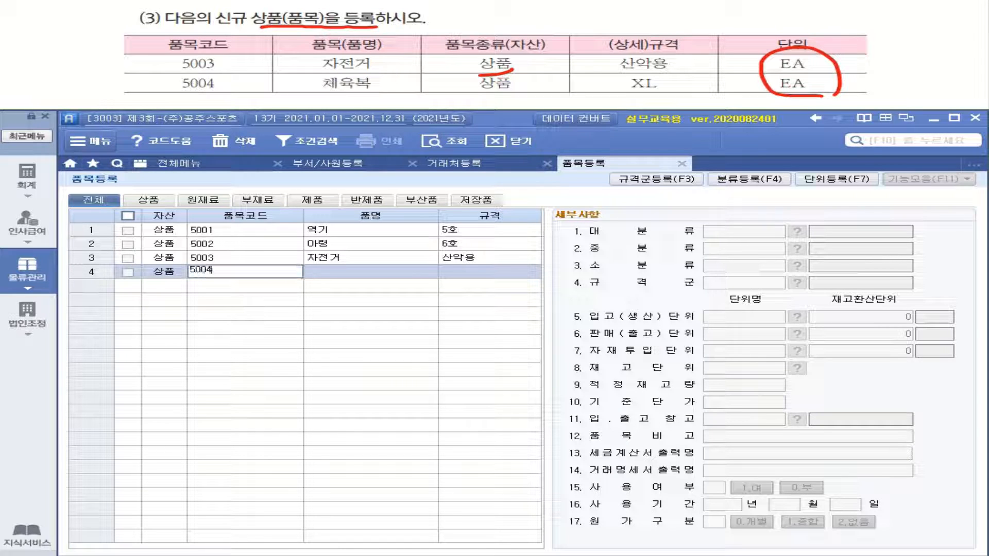
key(Return)
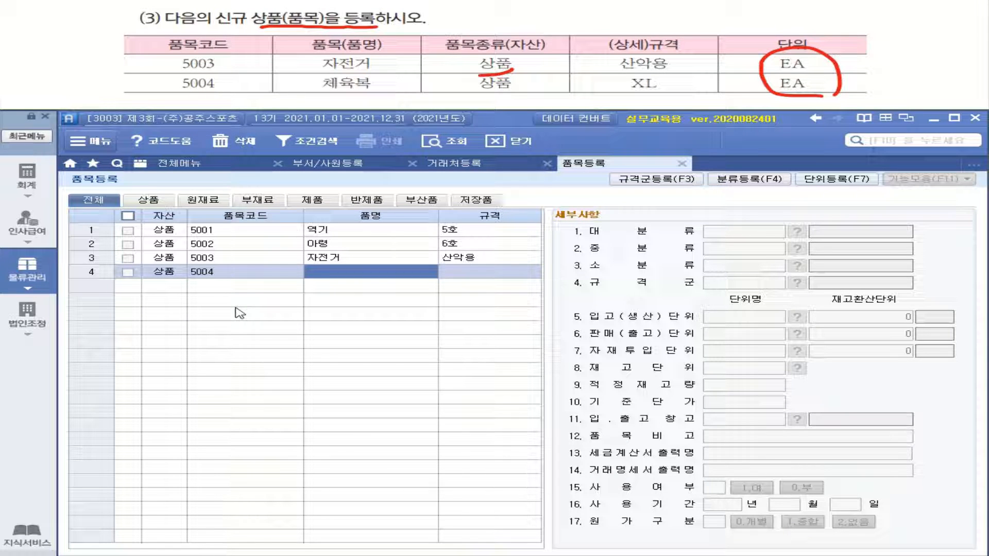
text(체)
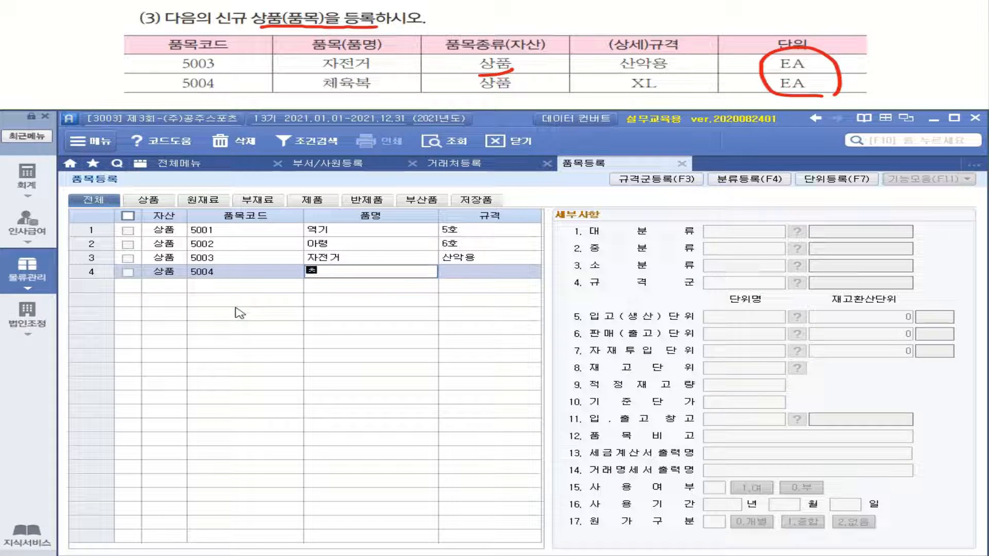
text(육ㅂㅗㄱ)
key(Return)
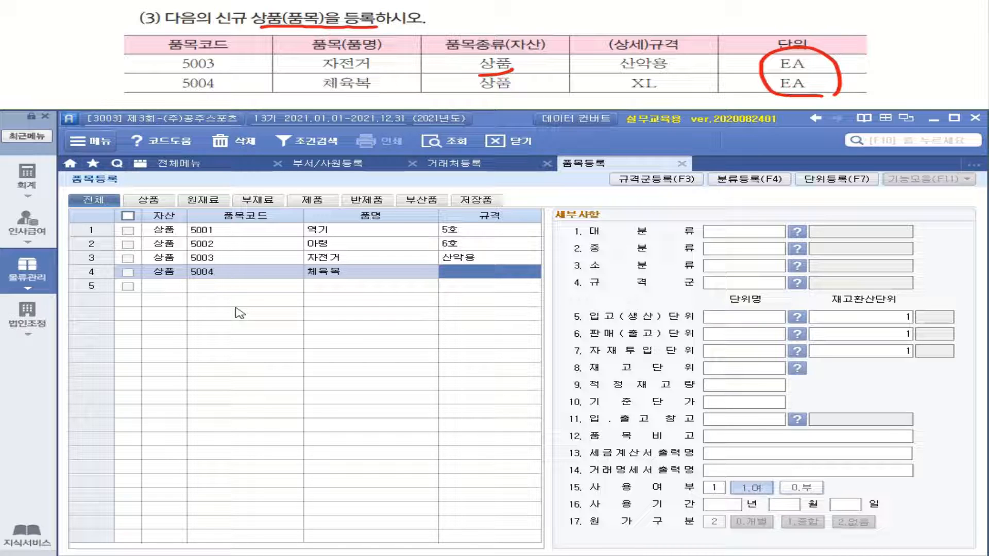
text(XL)
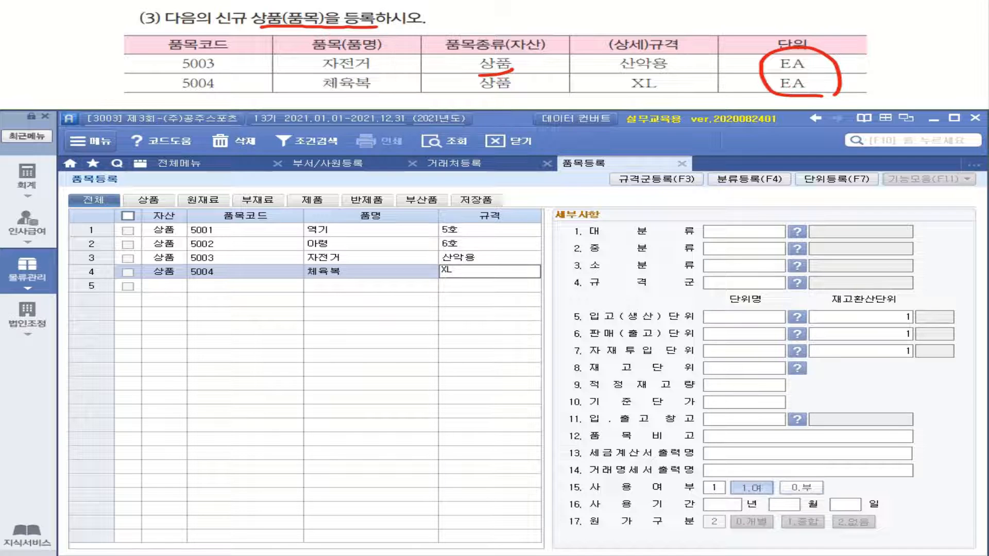
key(Return)
- Set EA as item 5004's receiving, sales, material-input and stock units
click(756, 318)
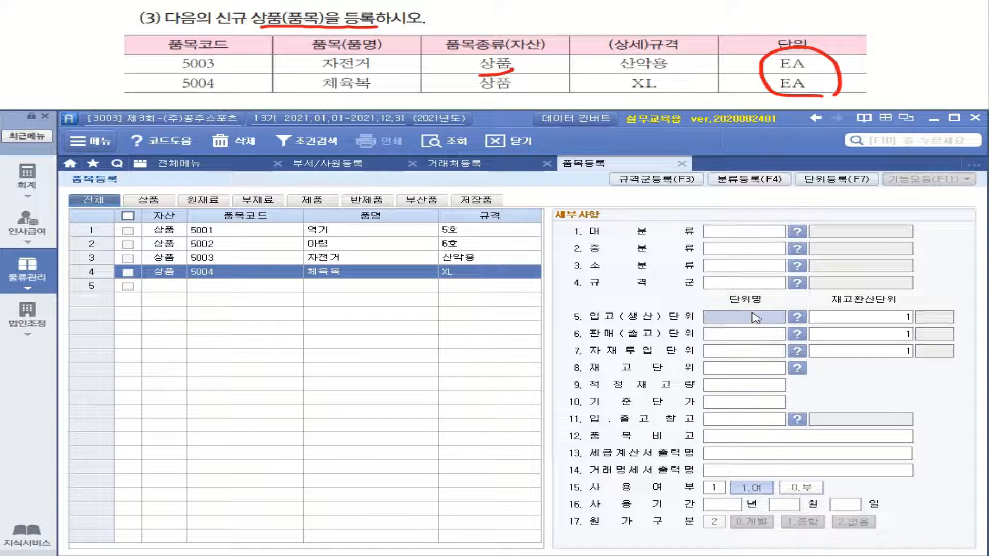
text(EA)
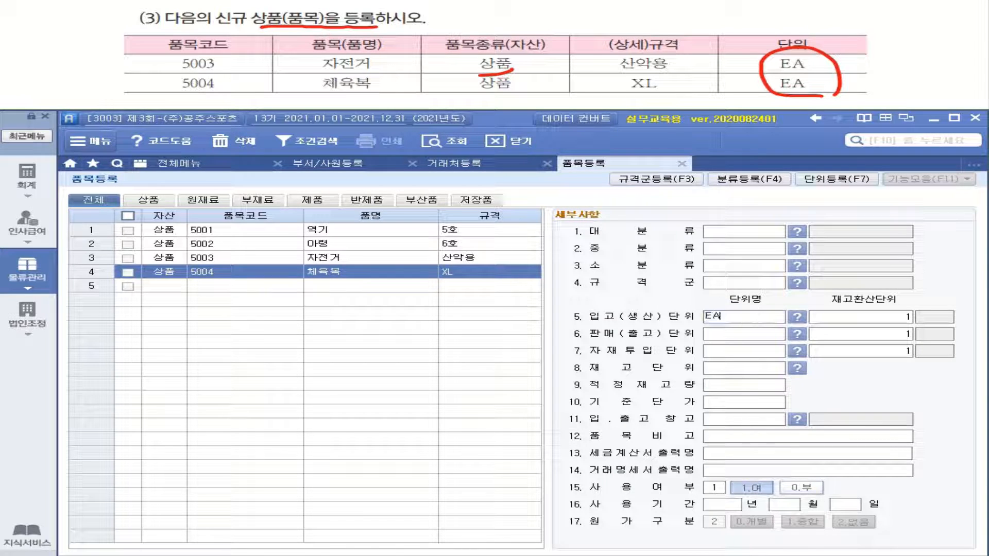
key(Return)
click(754, 320)
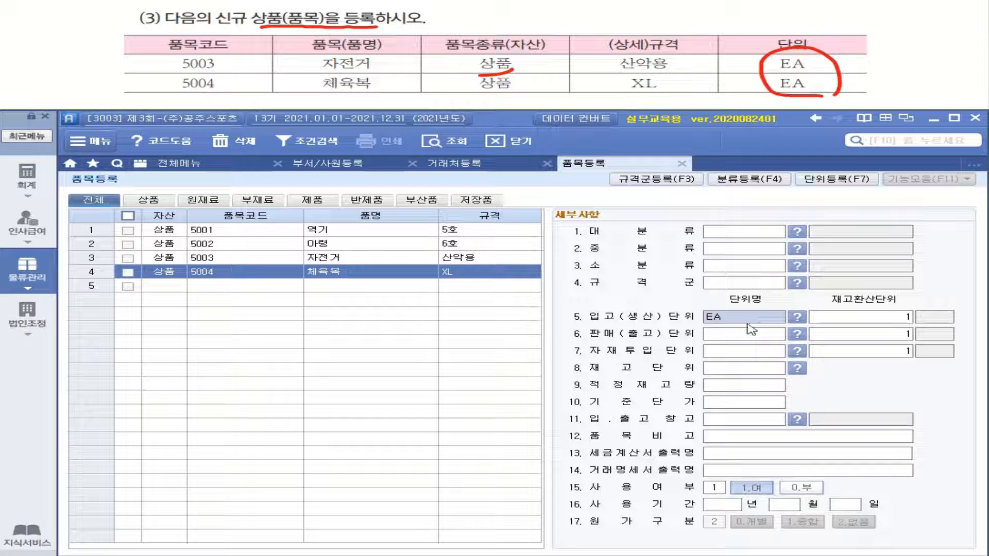
click(751, 338)
text(EA)
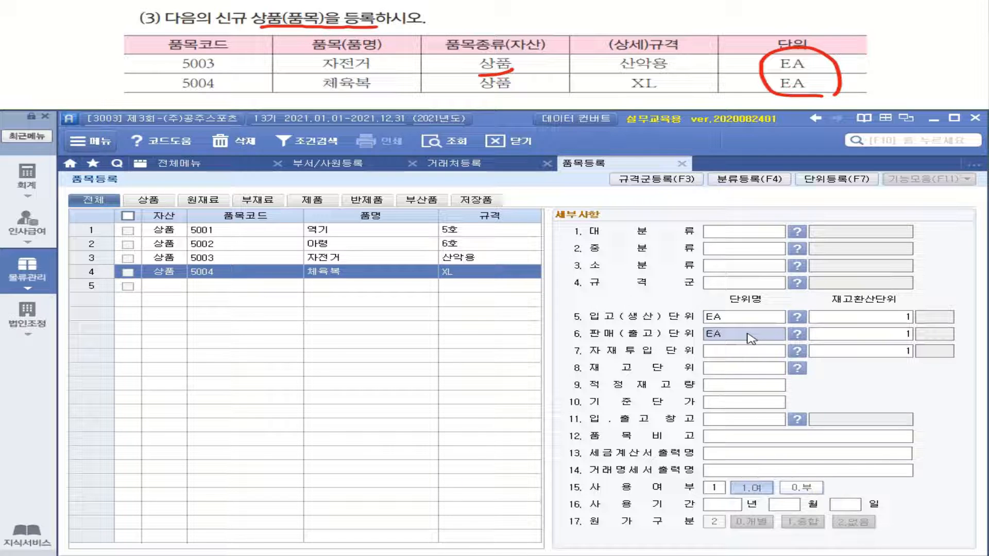
click(762, 353)
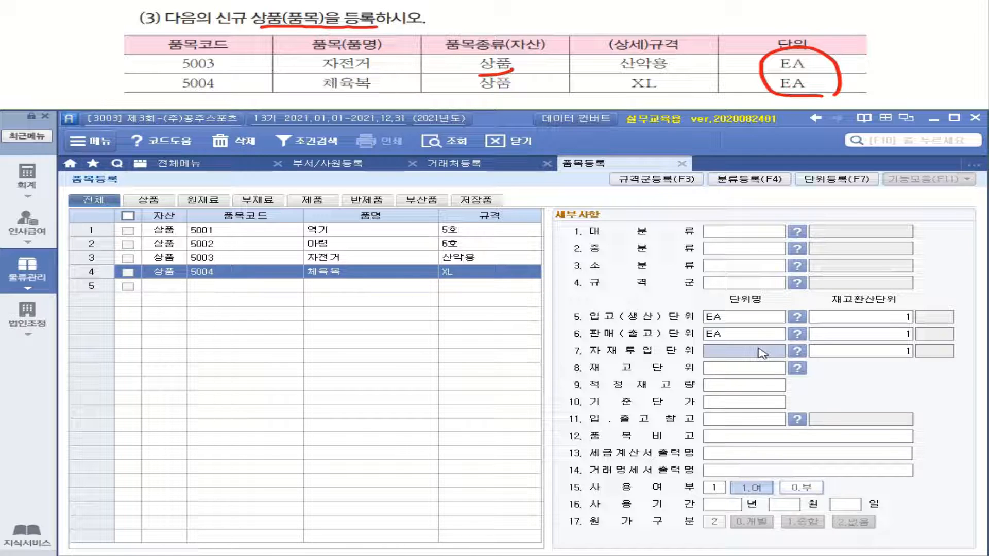
text(EA)
click(762, 371)
text(티)
key(BackSpace)
text(EA)
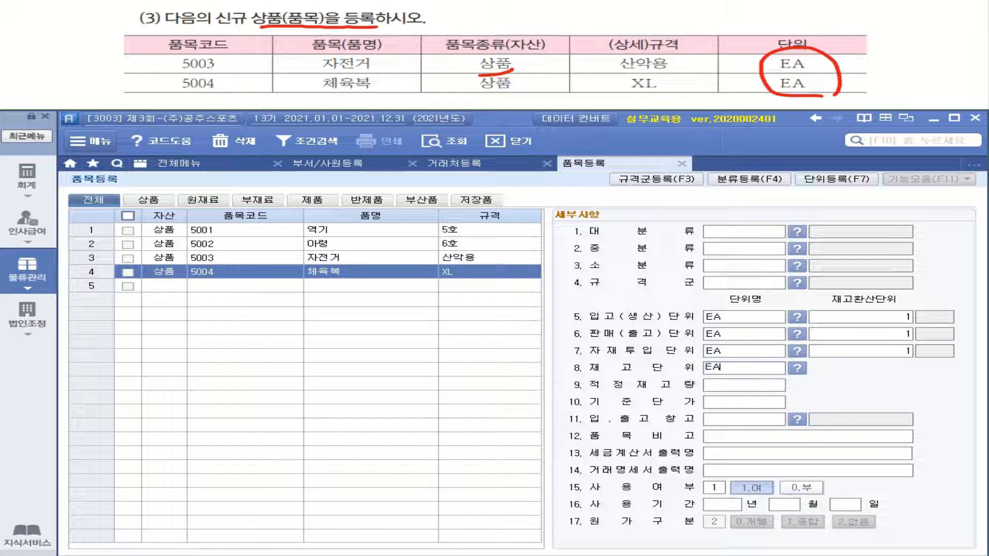
key(Return)
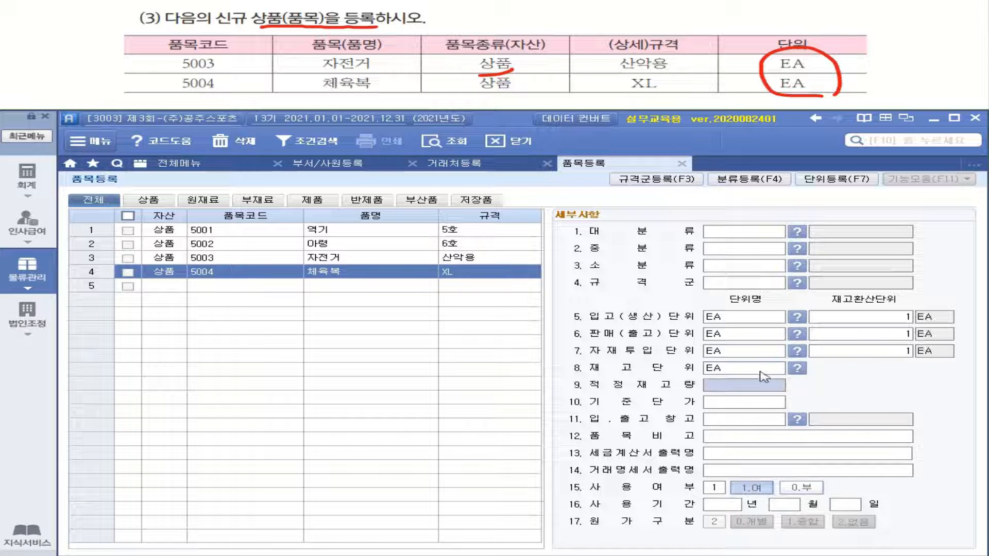
click(174, 287)
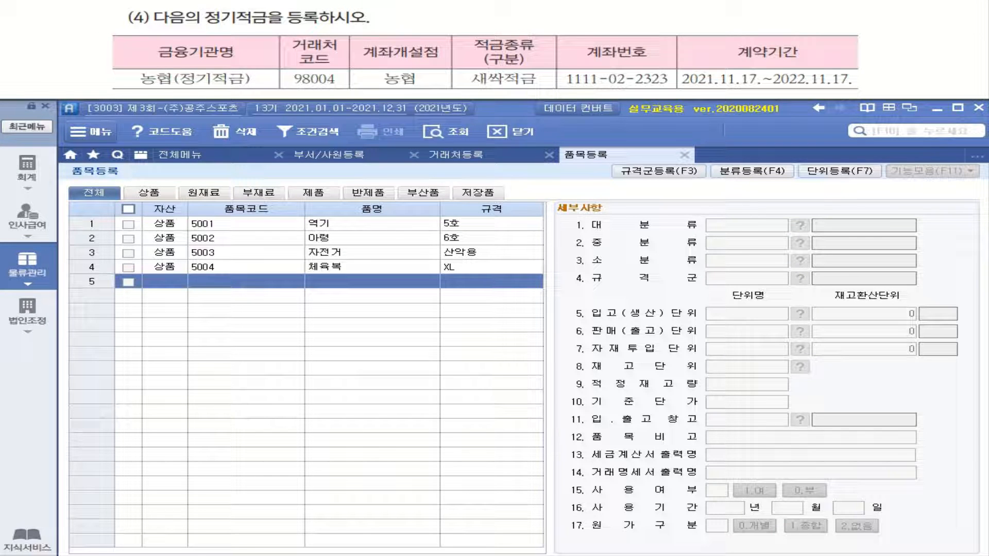
click(165, 282)
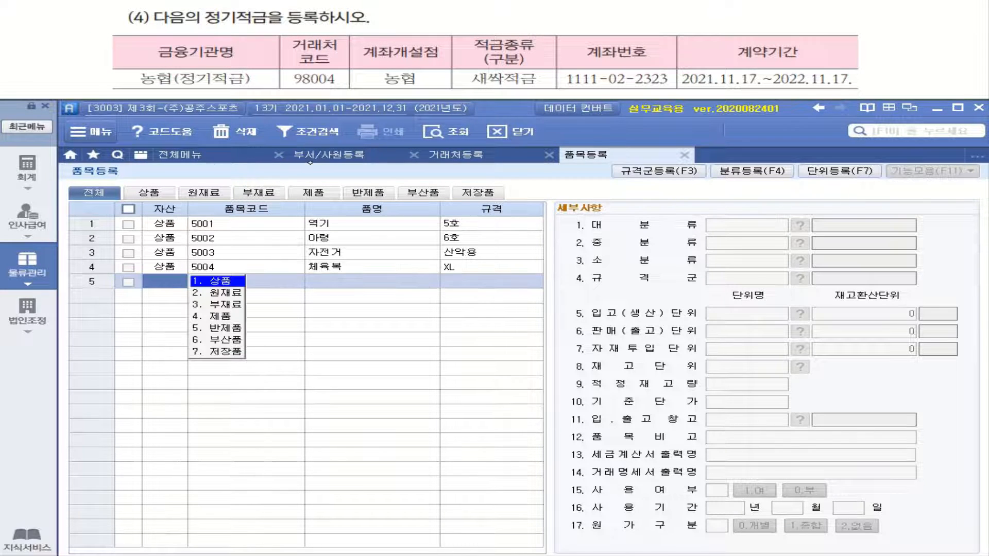
mouse_move(211, 28)
mouse_down()
mouse_move(441, 11)
mouse_move(434, 24)
mouse_up()
drag(443, 17, 464, 15)
drag(486, 11, 487, 24)
mouse_move(498, 7)
mouse_down()
mouse_move(505, 9)
mouse_move(492, 24)
mouse_up()
drag(499, 19, 520, 25)
mouse_move(533, 7)
mouse_down()
mouse_move(555, 13)
mouse_move(540, 21)
mouse_up()
mouse_move(562, 7)
mouse_down()
mouse_move(577, 17)
mouse_move(570, 20)
mouse_up()
drag(559, 22, 585, 20)
drag(565, 24, 615, 22)
drag(651, 10, 669, 16)
mouse_move(634, 21)
mouse_down()
mouse_move(690, 17)
mouse_move(669, 33)
mouse_move(697, 16)
mouse_move(723, 18)
mouse_up()
drag(696, 23, 695, 34)
mouse_move(709, 22)
mouse_down()
mouse_move(709, 35)
mouse_move(707, 27)
mouse_up()
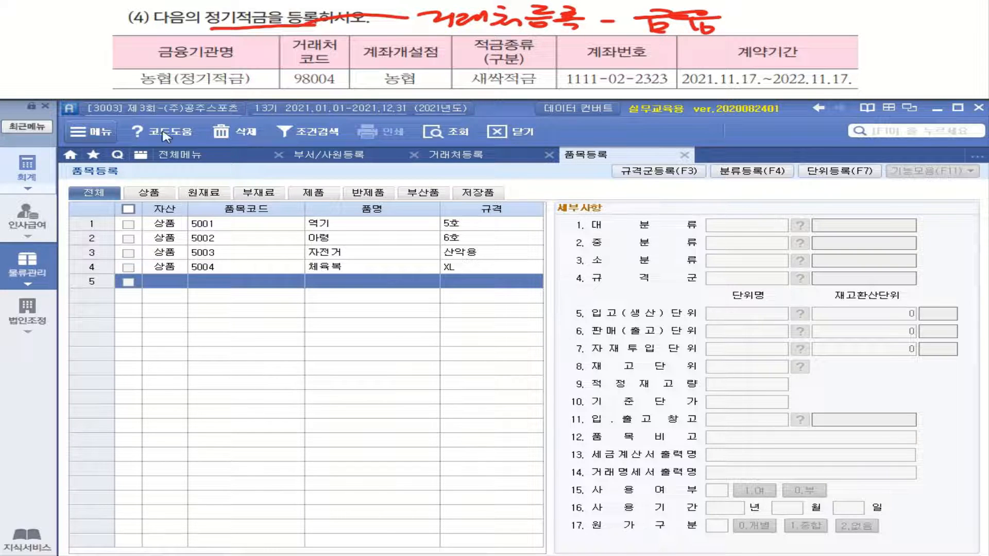
- Return to 거래처등록 via 전체메뉴 and show its 금융 account list
click(196, 156)
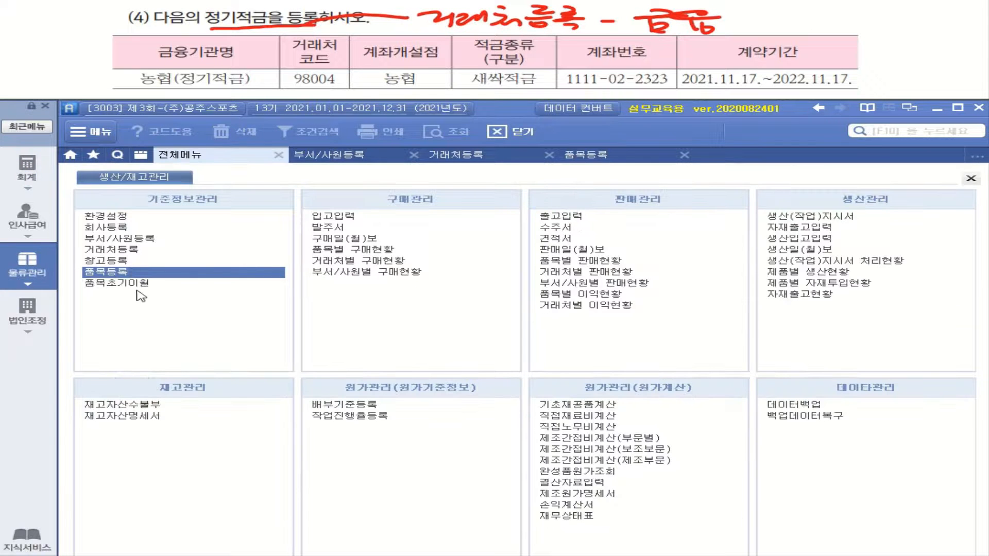
click(120, 252)
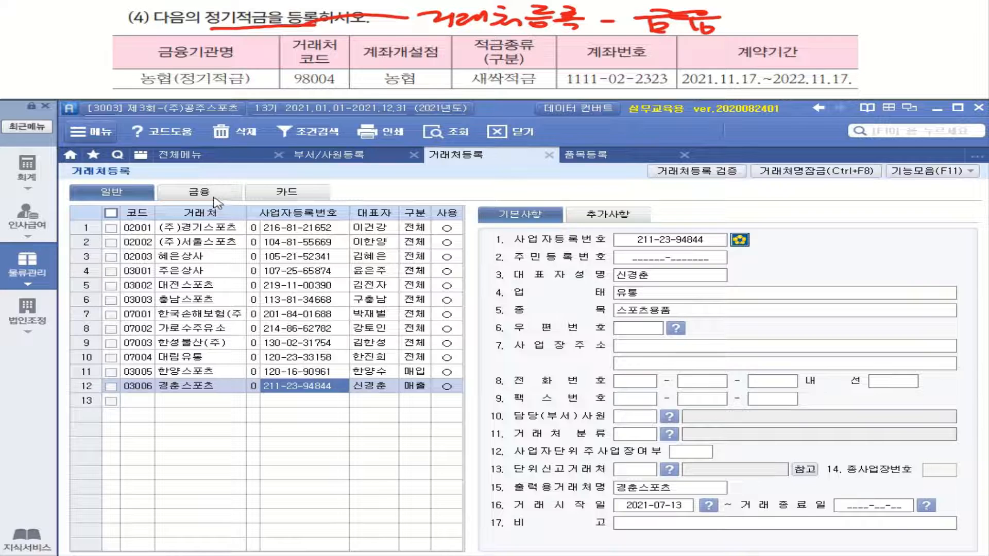
click(216, 198)
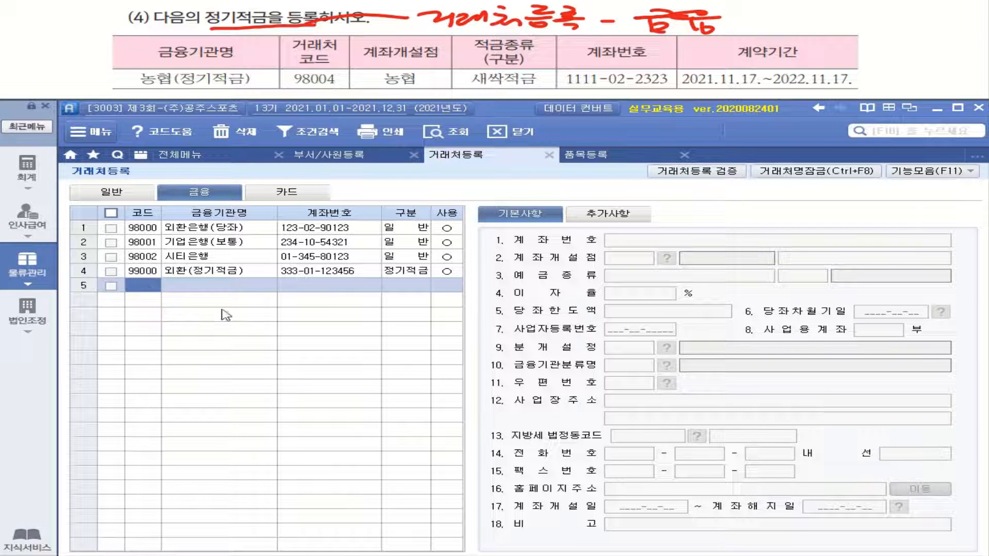
- Enter 98004 농협(정기적금) in row 5 of the 금융 list with its account number
text(98004)
key(Return)
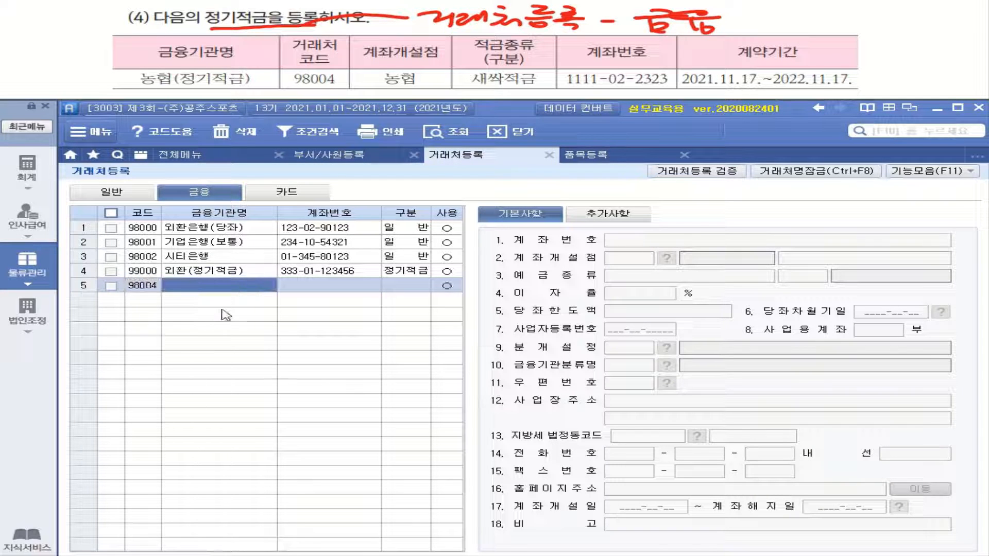
text(농)
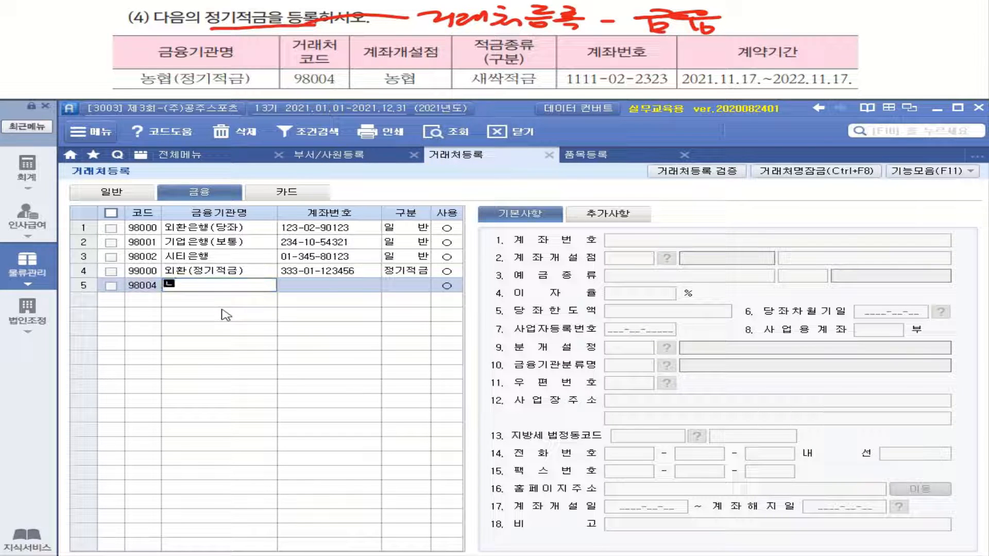
text(협)
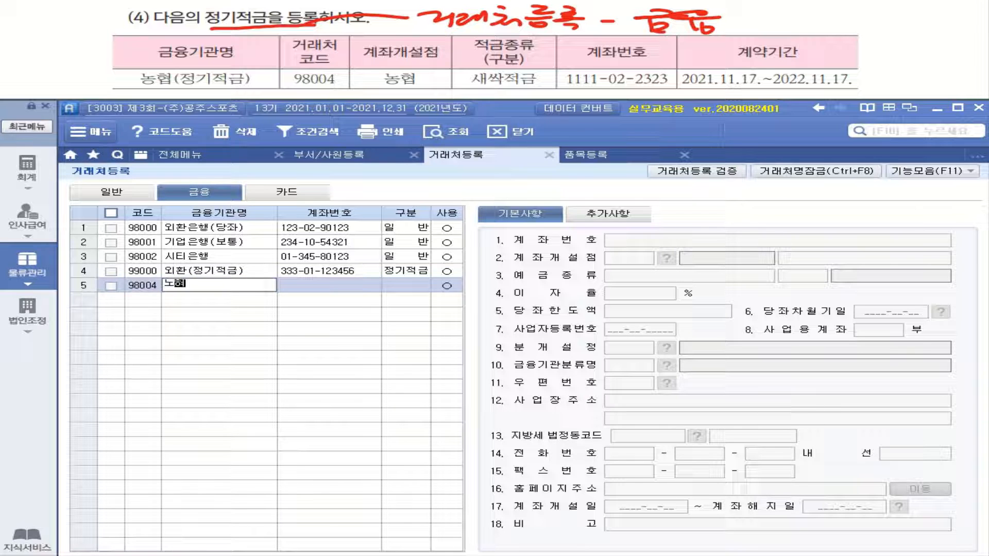
key(BackSpace)
key(BackSpace)
key(BackSpace)
text(노)
text(ㅇ협)
text(()
text(정)
text(기저)
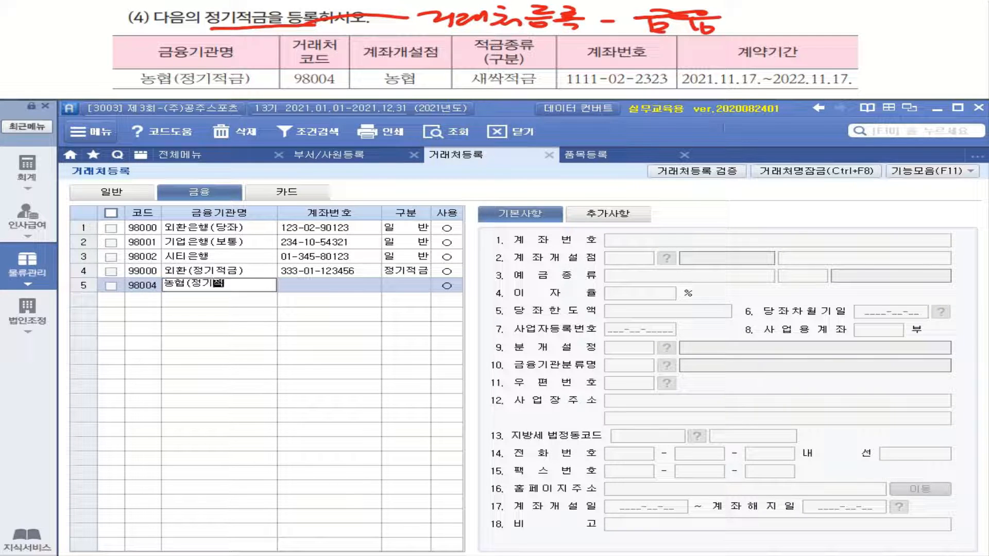
text(ㄱㄱㅡㅁ)
text())
key(Return)
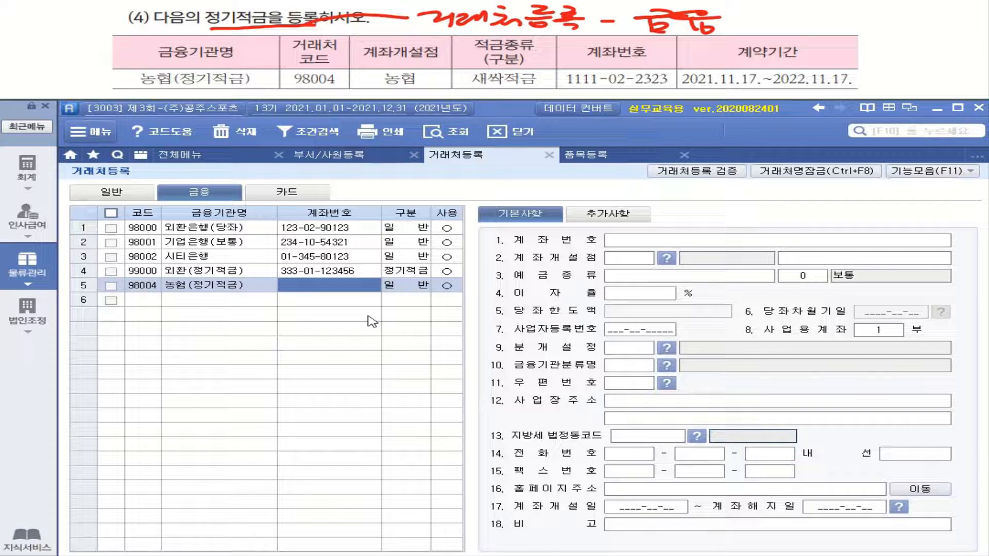
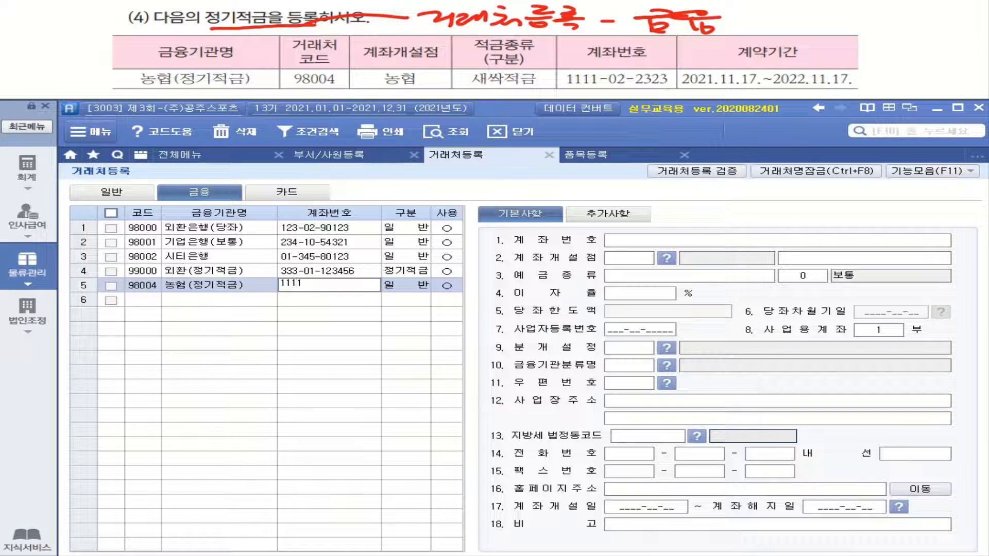
key(Return)
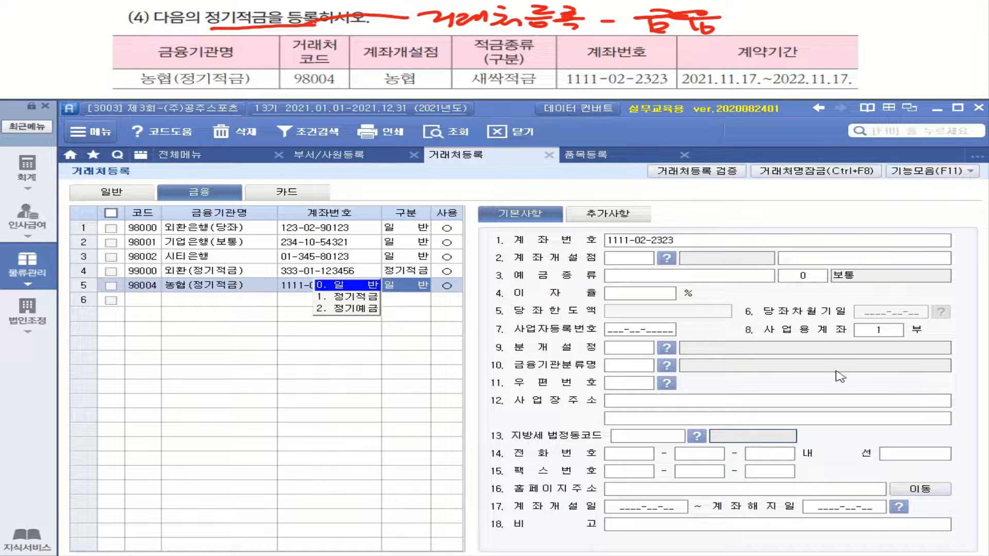
- Classify account 98004 as 1. 정기적금 in the 구분 dropdown
click(361, 299)
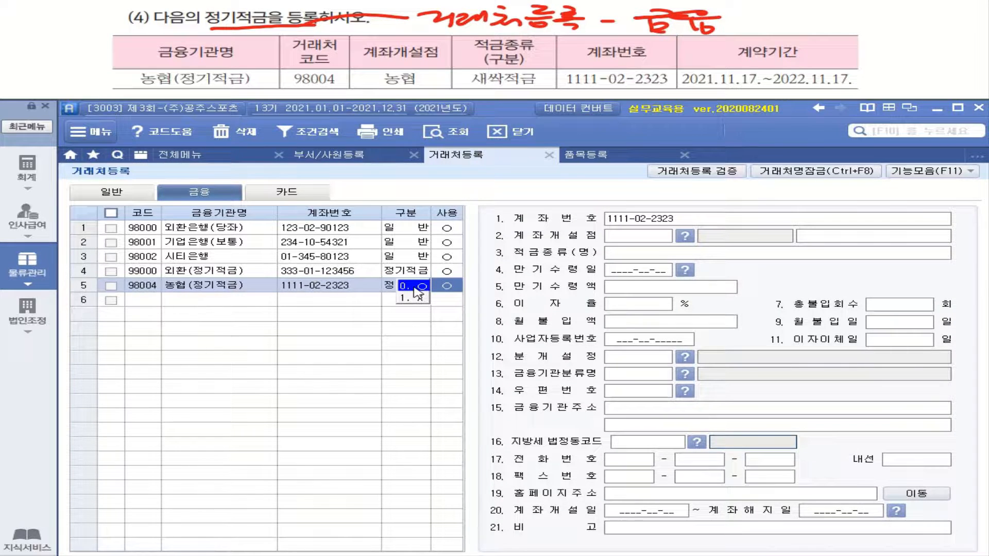
click(414, 287)
click(415, 287)
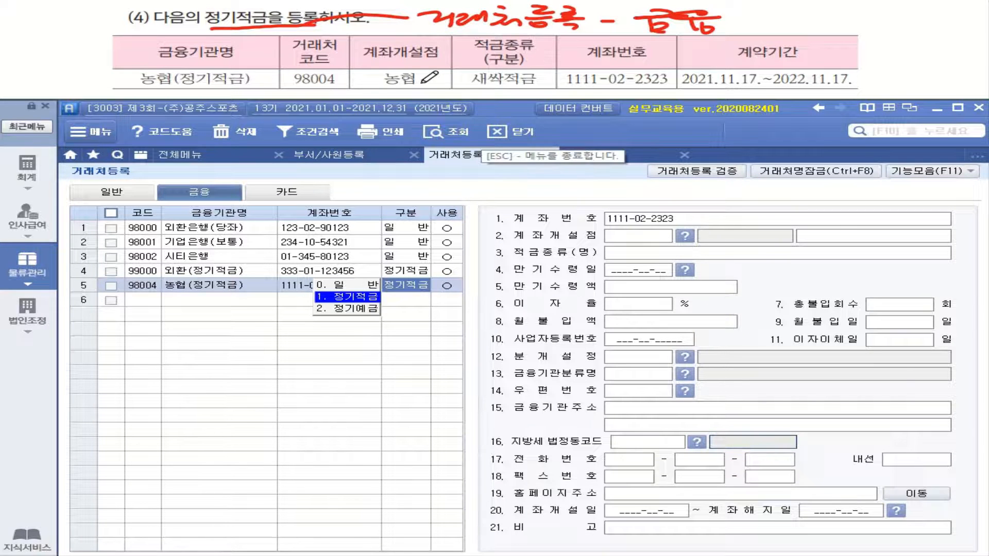
drag(422, 83, 357, 84)
- Check the 계좌개설점 bank lookup, close it, and bring up the 기능모음 (F11) functions
click(687, 237)
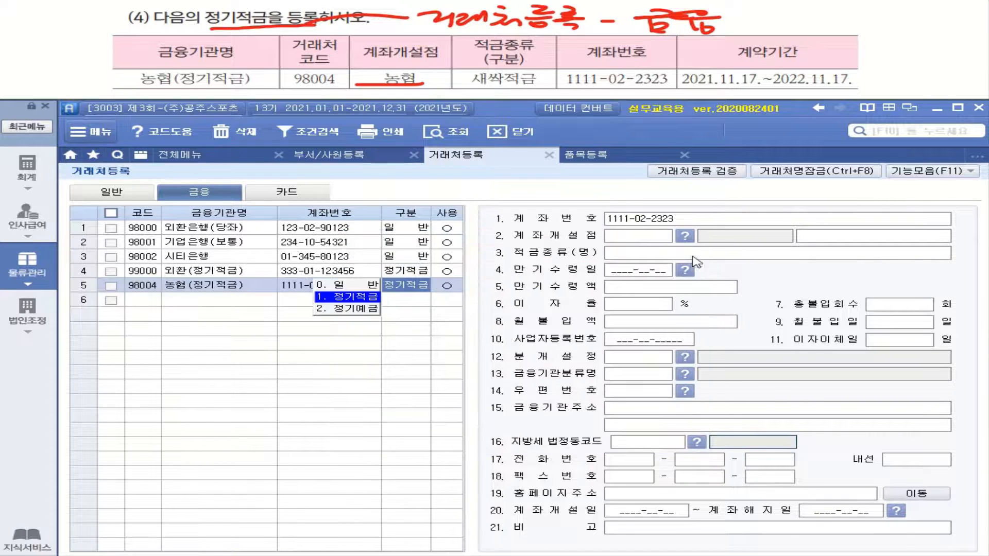
click(684, 238)
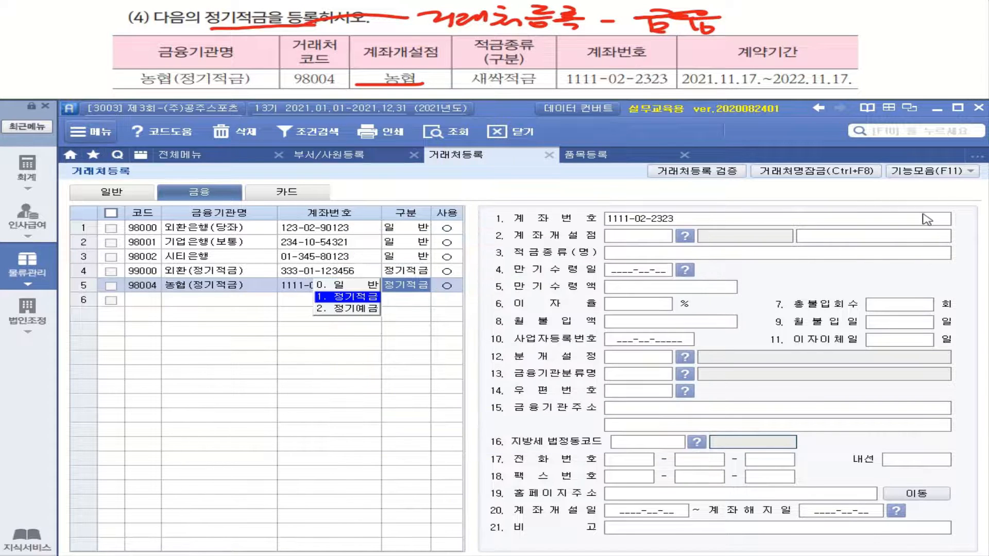
click(936, 171)
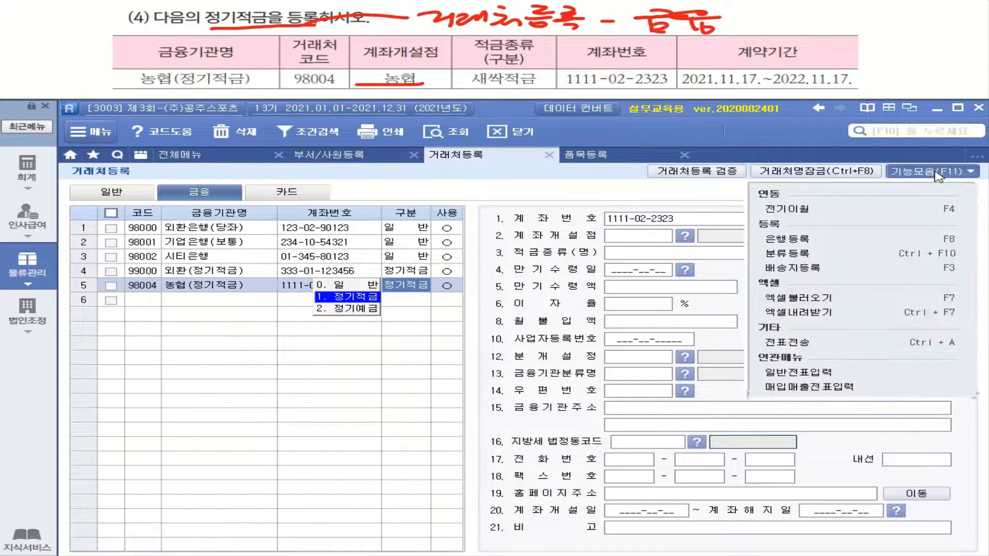
- Register bank code 003 as 농협 via 은행등록, then reopen the bank code lookup
click(774, 243)
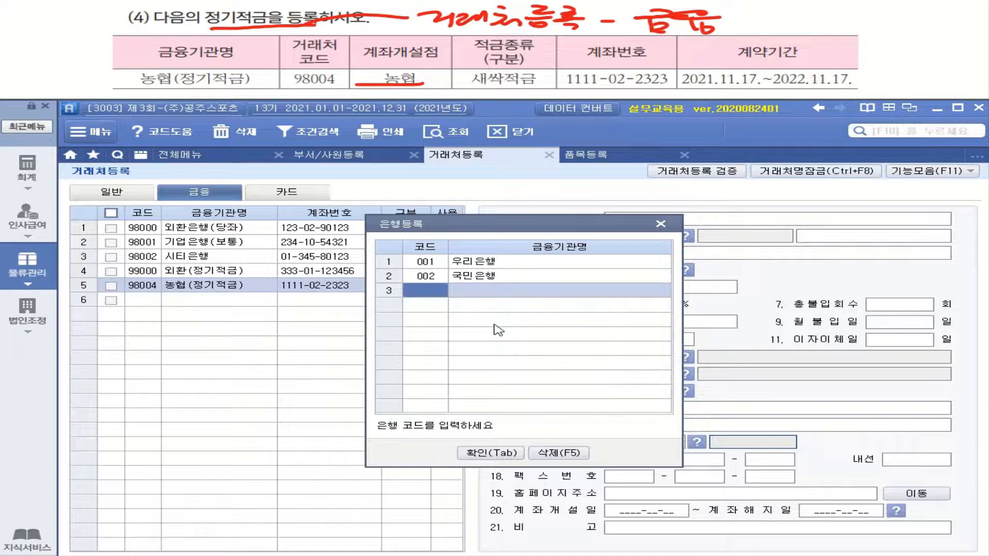
text(3)
key(Return)
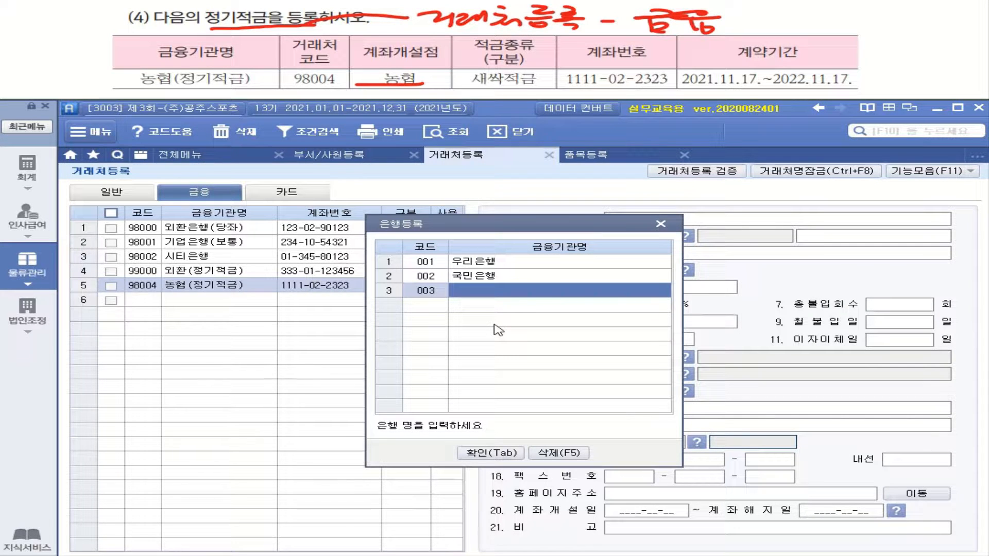
text(농)
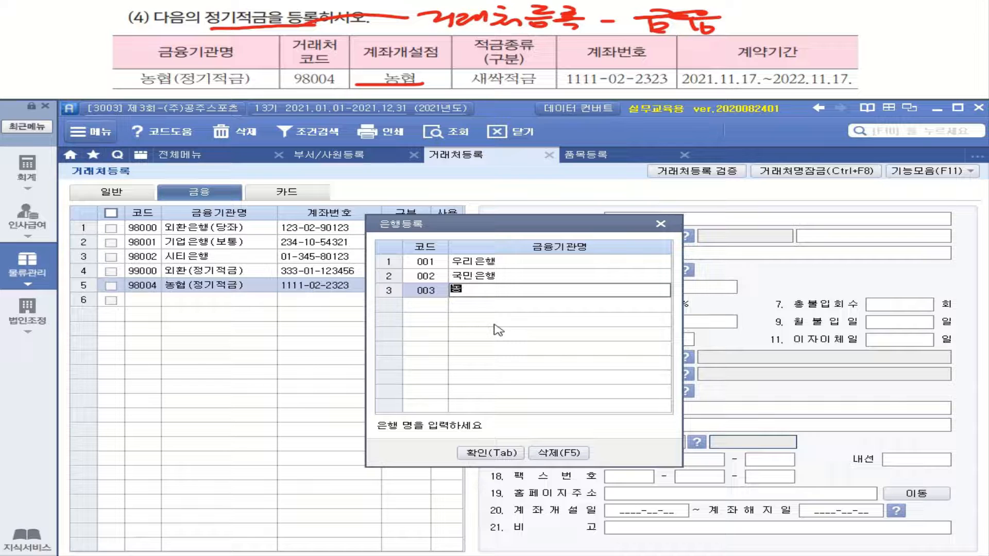
text(협)
key(Return)
click(495, 454)
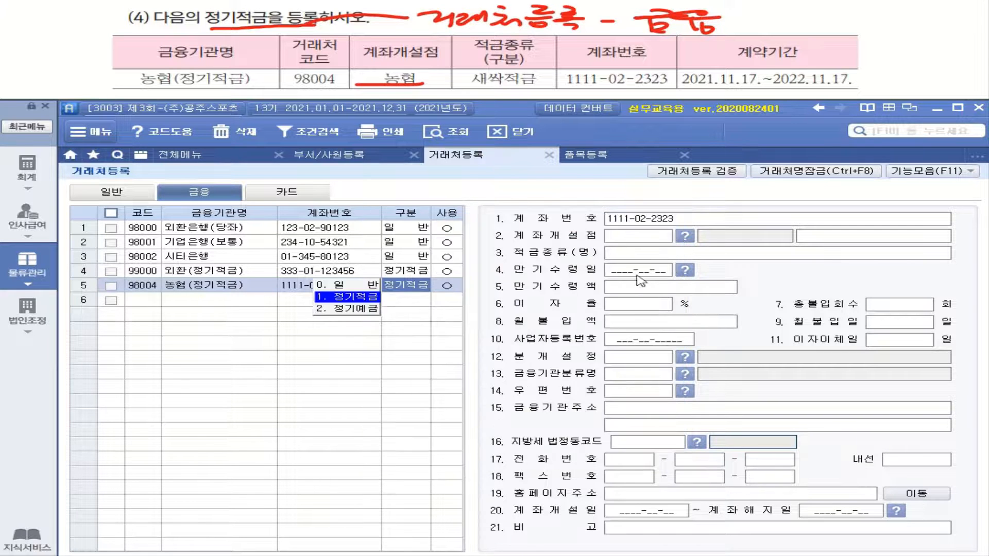
click(687, 236)
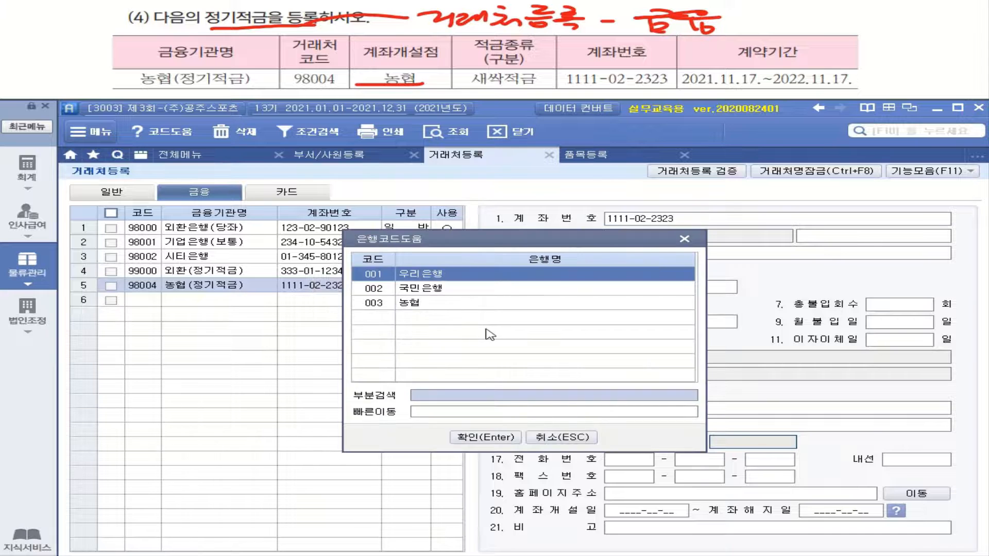
- Set account 98004's opening branch to 003 농협 and its savings type to 새싹적금
click(437, 304)
click(487, 437)
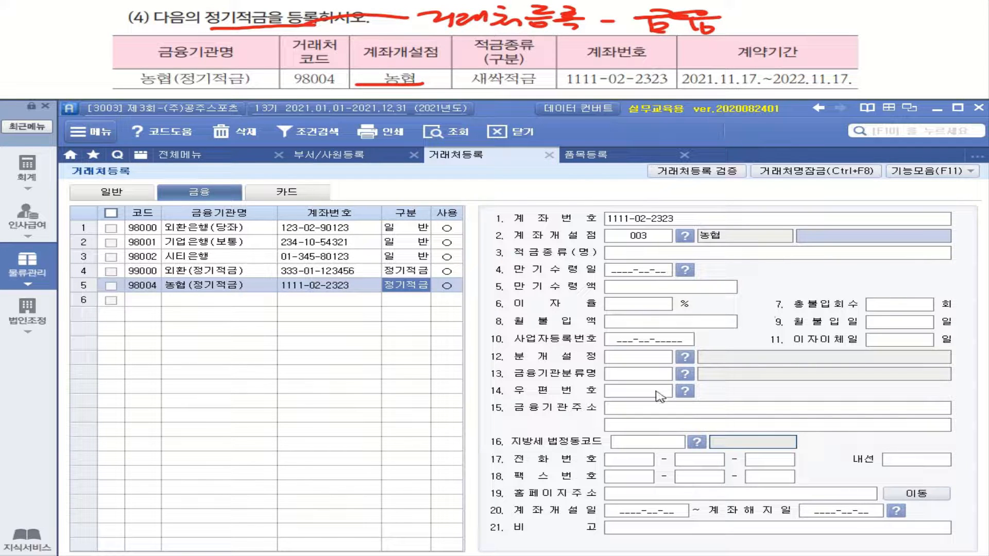
click(628, 253)
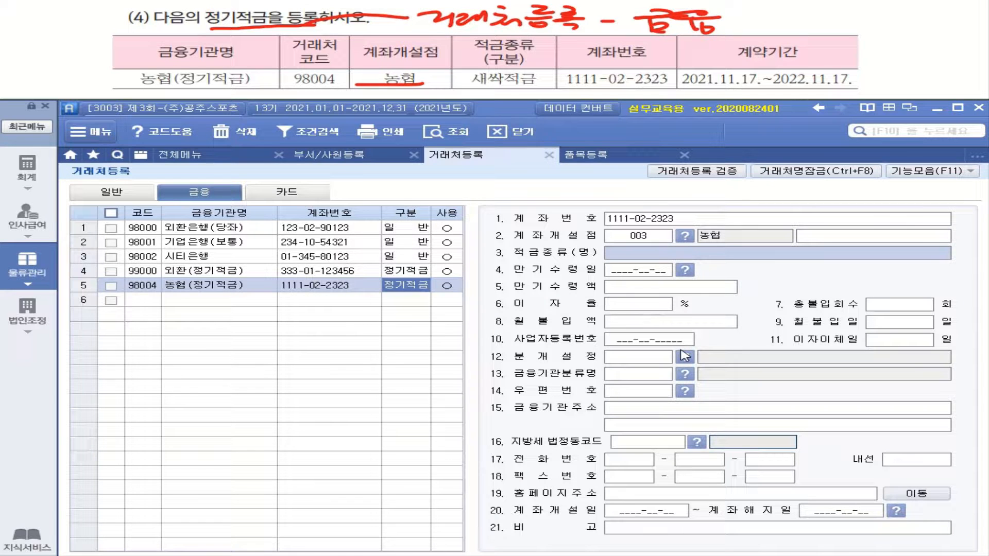
text(새)
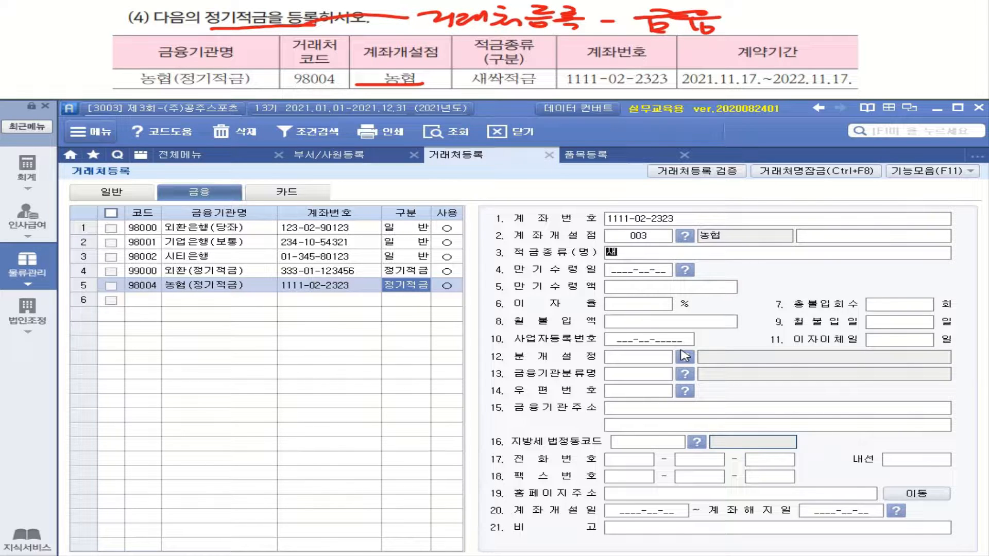
text(싹)
text(ㅈㅓㄱㄱ)
text(ㅡㅁ)
key(Return)
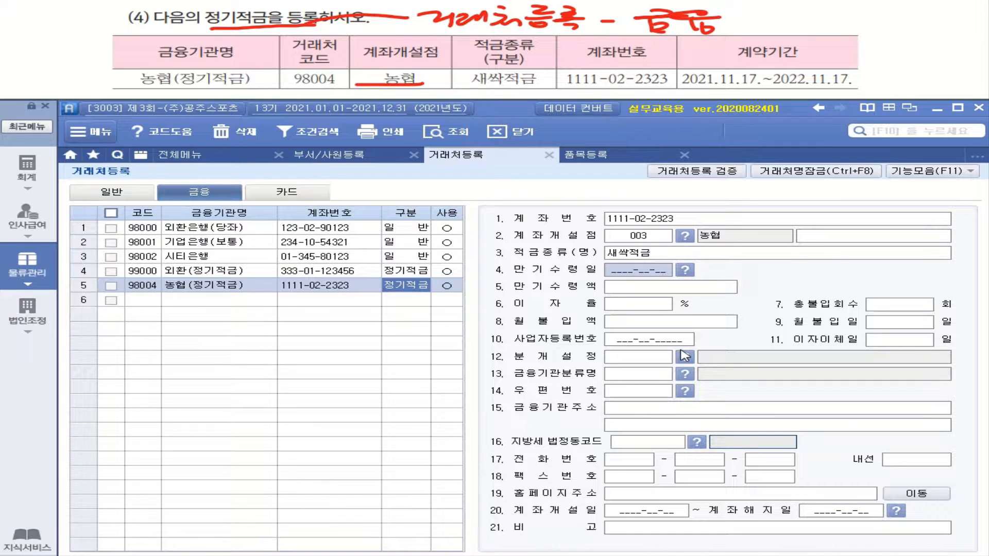
mouse_move(766, 90)
mouse_down()
mouse_move(861, 92)
mouse_move(814, 59)
mouse_move(768, 87)
mouse_up()
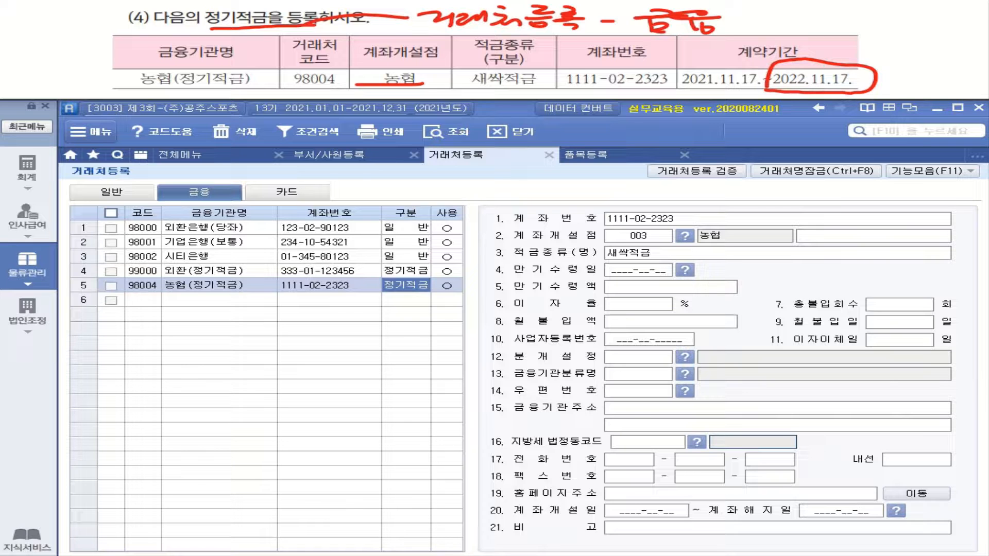
- Enter 2022-11-17 as the maturity date (만기수령일)
click(645, 278)
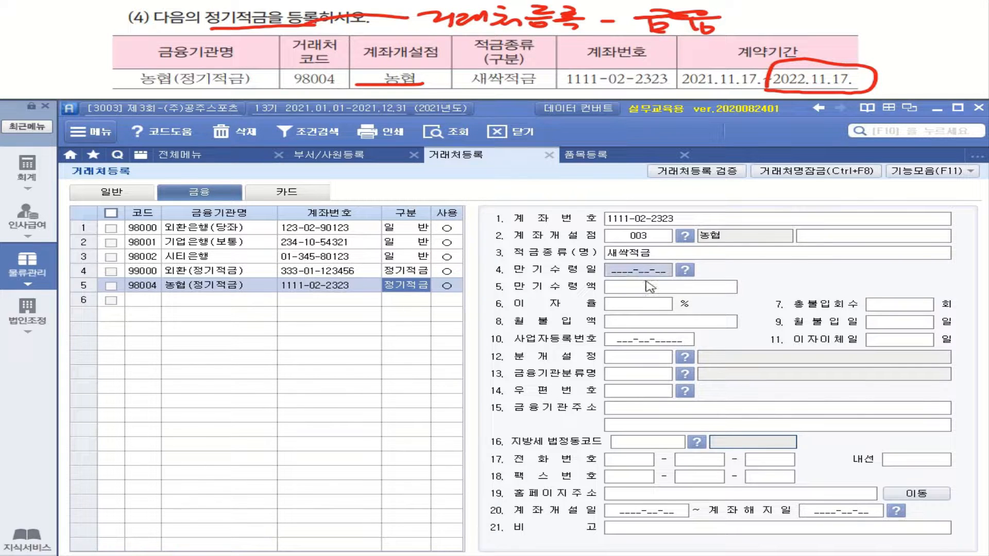
text(2022-)
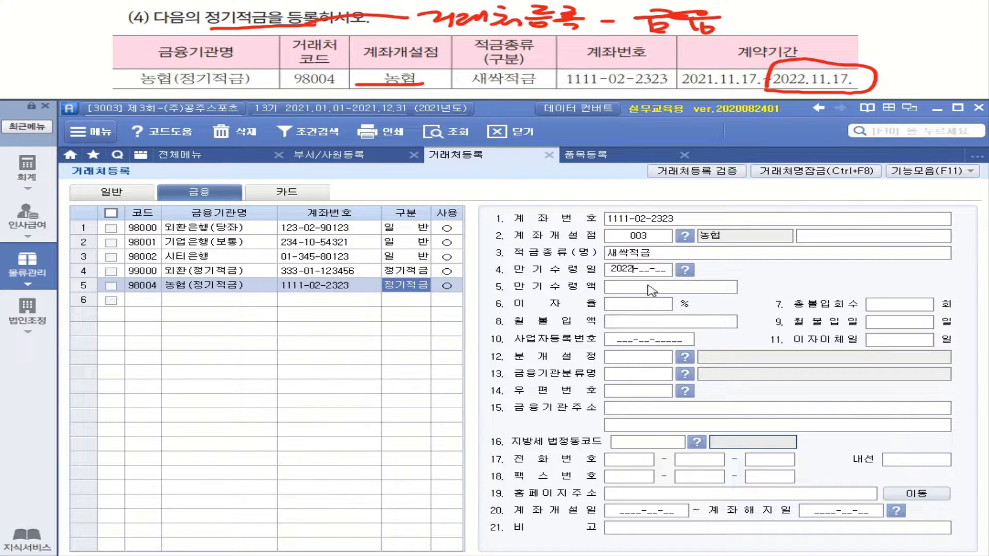
text(11-17)
key(Return)
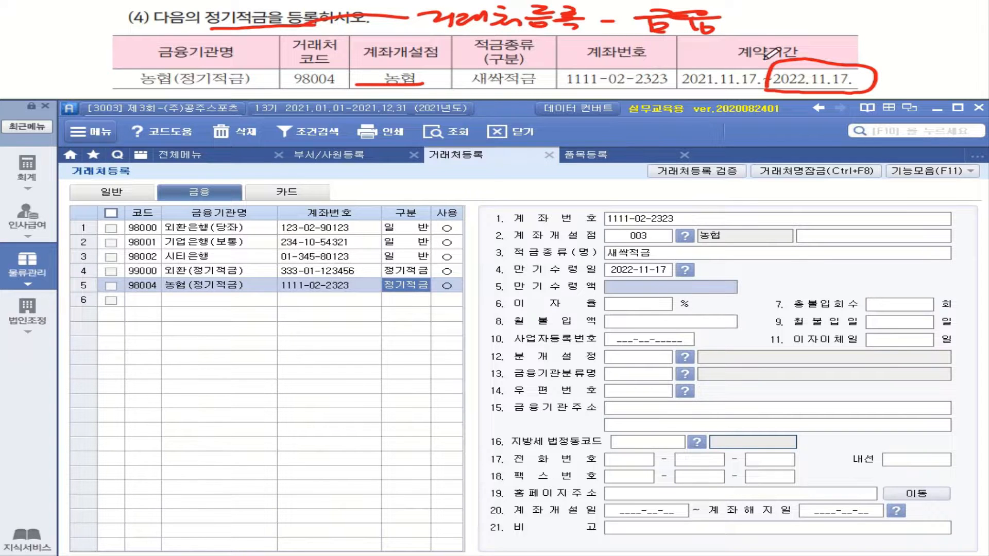
mouse_move(695, 47)
mouse_down()
mouse_move(715, 39)
mouse_move(711, 50)
mouse_move(712, 36)
mouse_up()
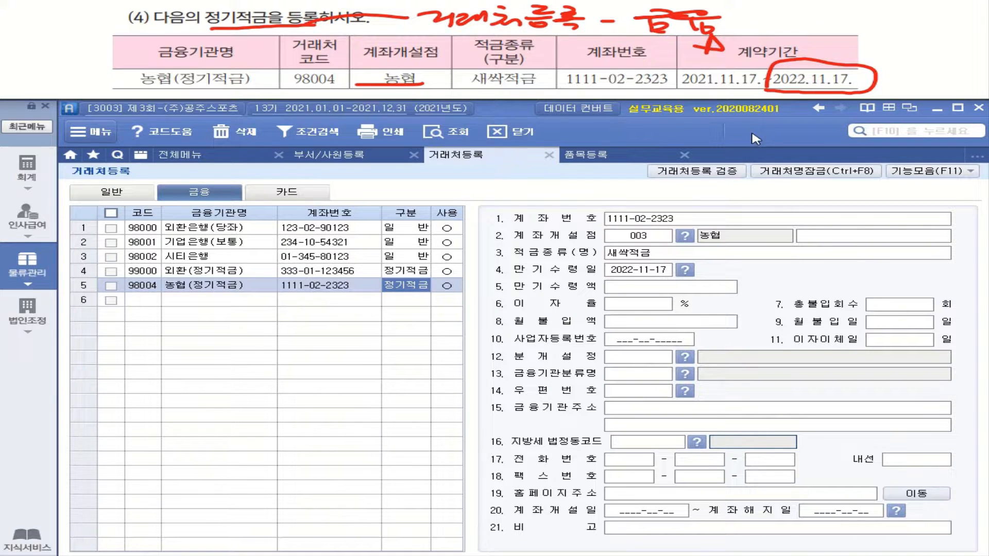
- Set the contract period from 2021-11-17 (opening) to 2022-11-17 (closing)
click(613, 515)
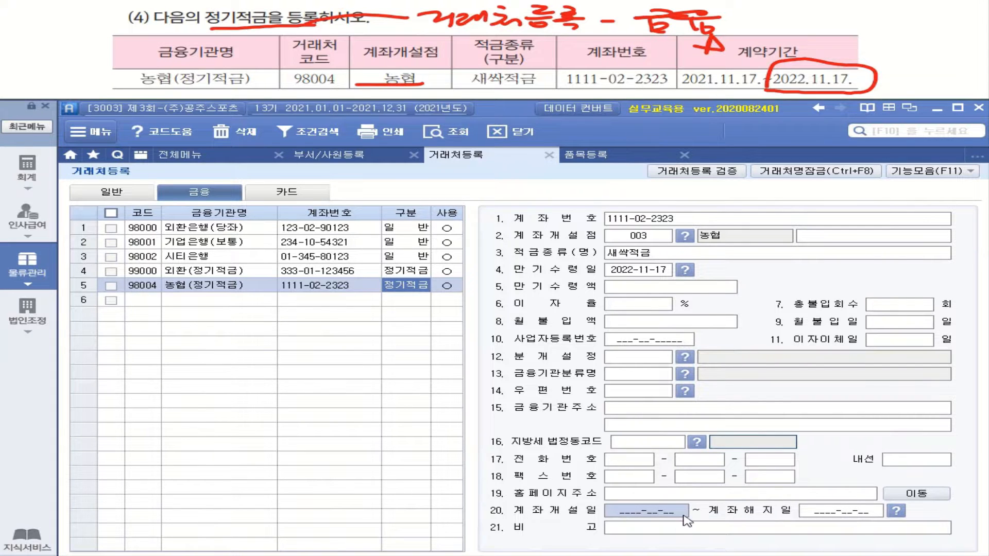
text(2021-11-1)
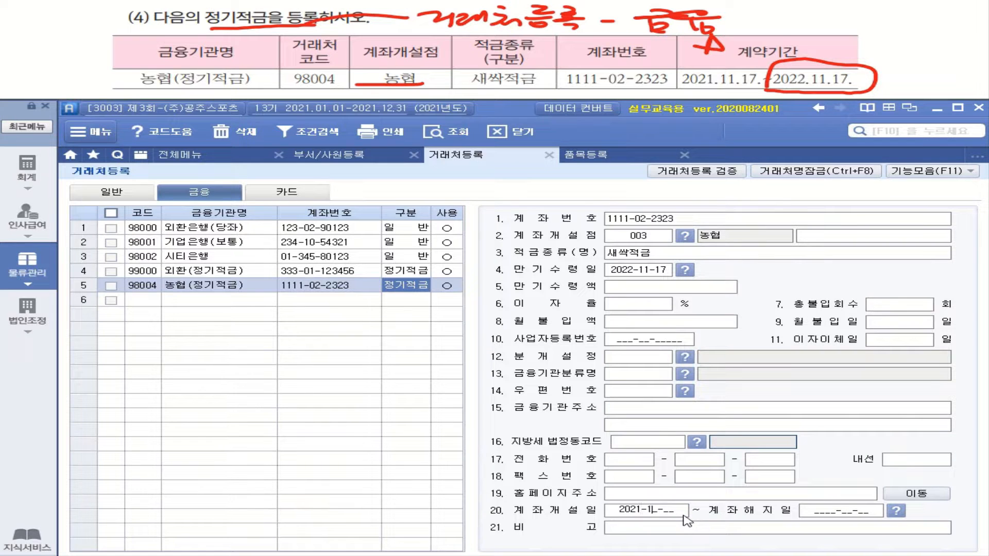
text(7)
key(Return)
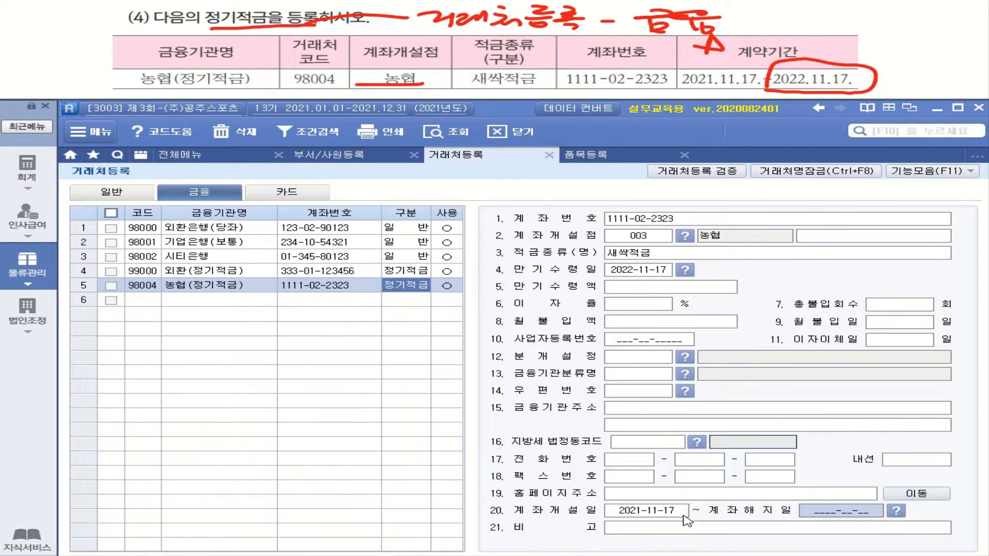
text(2022-11-)
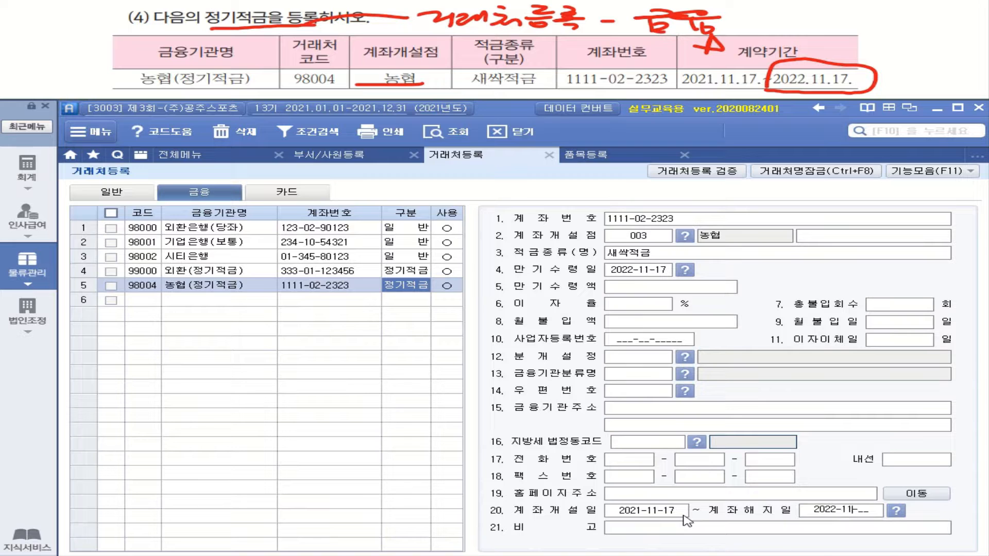
text(17)
key(Return)
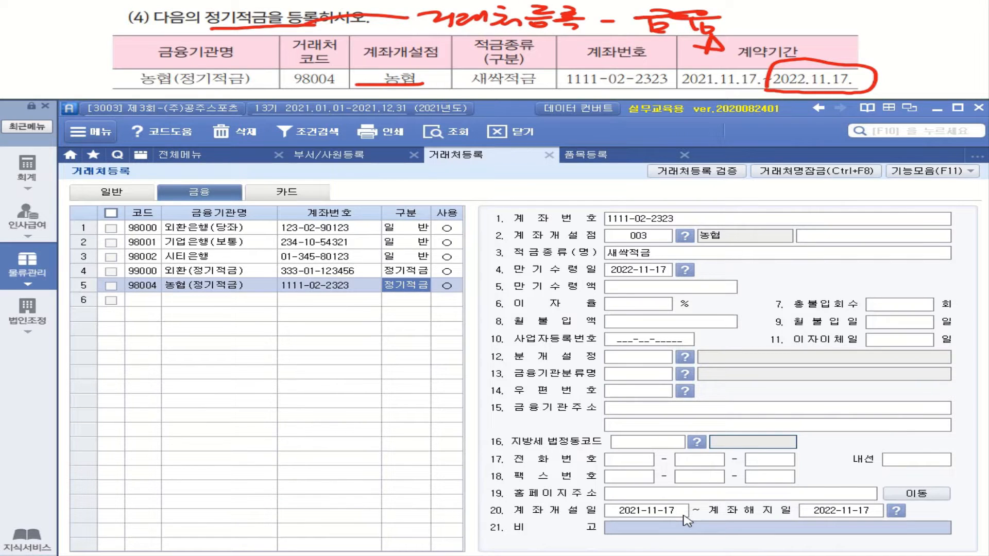
click(653, 515)
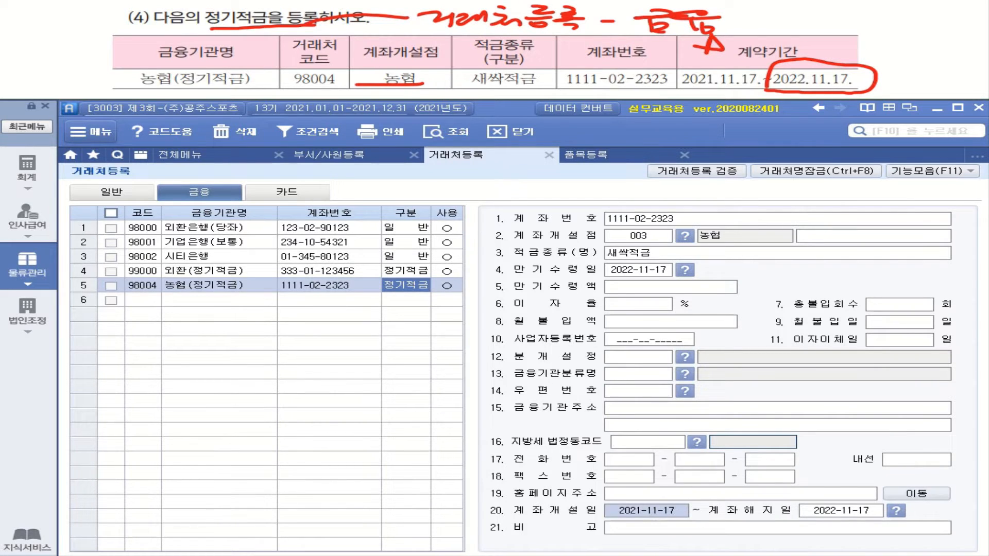